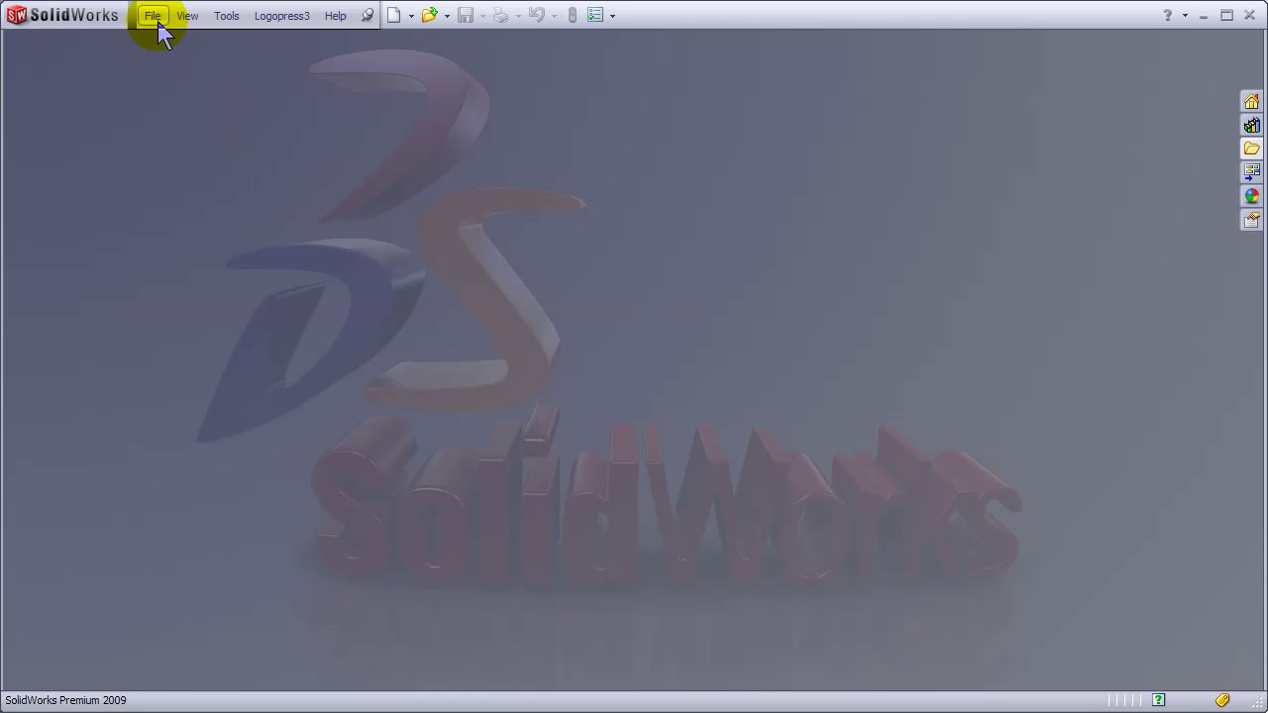
# Step: Open the Parasolid file 3PRONG_para.x_b and display the imported part shaded with edges
pyautogui.click(190, 64)
pyautogui.click(704, 460)
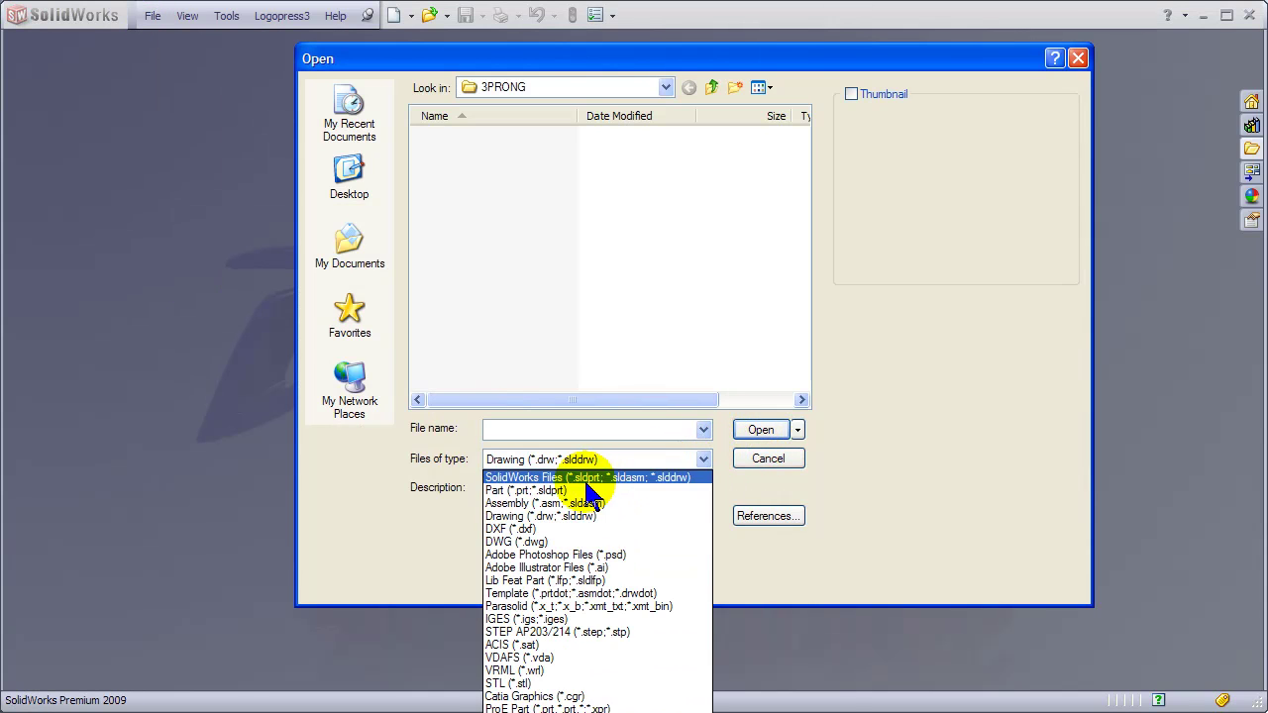
pyautogui.click(514, 607)
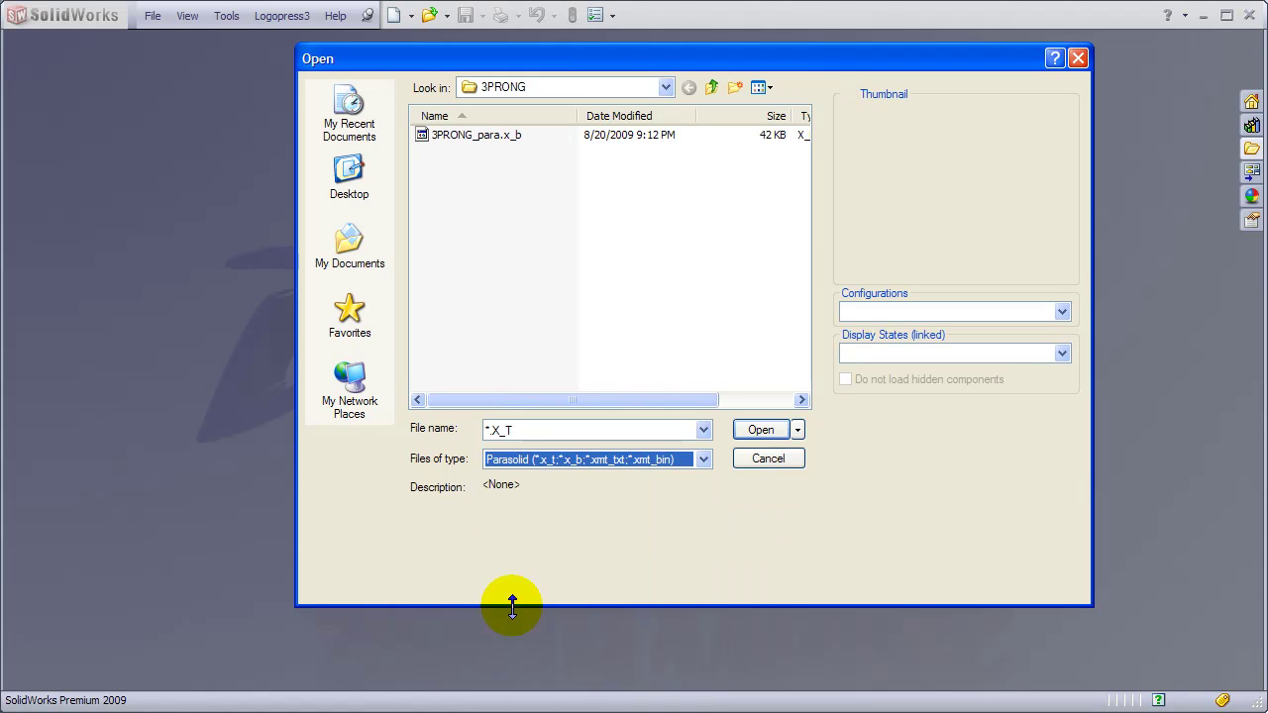
pyautogui.doubleClick(437, 133)
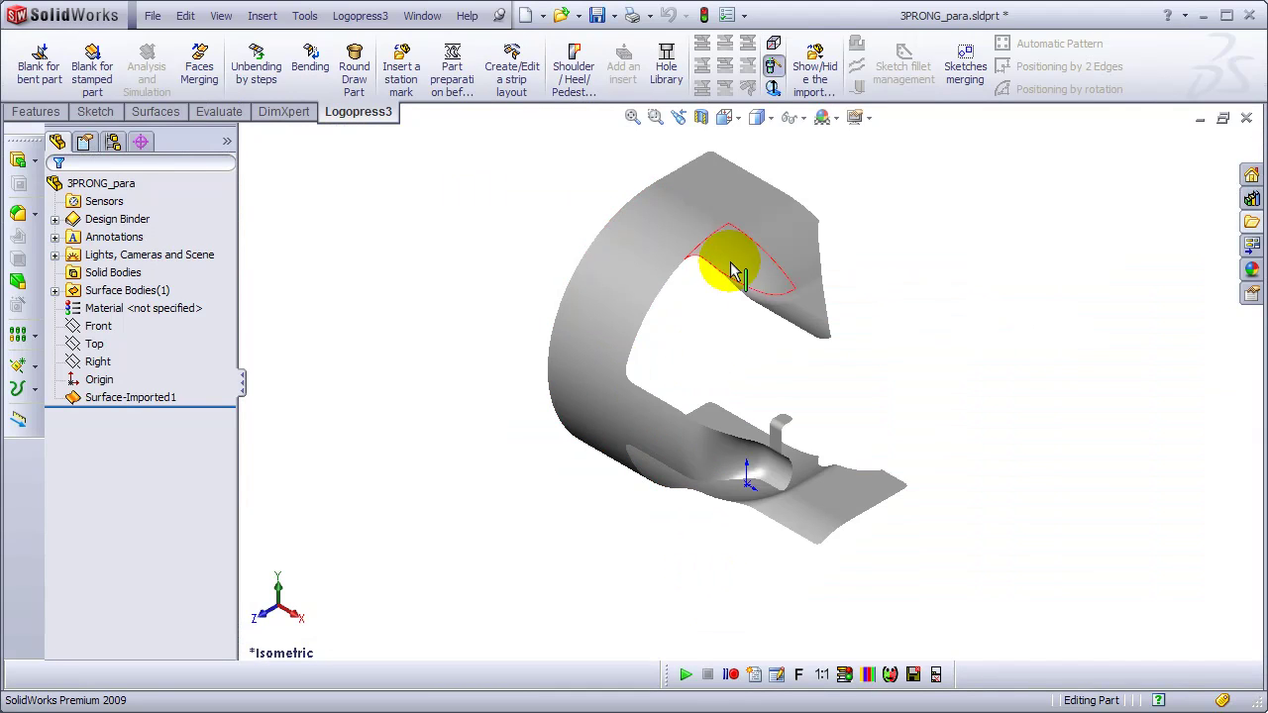
pyautogui.click(755, 117)
pyautogui.click(757, 149)
# Step: Examine the imported surface from several angles and check where the Top plane runs through the part
pyautogui.moveTo(821, 396)
pyautogui.mouseDown(button='middle')
pyautogui.moveTo(849, 325)
pyautogui.moveTo(764, 268)
pyautogui.mouseUp(button='middle')
pyautogui.scroll(-3, 840, 510)
pyautogui.moveTo(839, 510); pyautogui.dragTo(991, 594, button='middle')
pyautogui.scroll(1, 712, 561)
pyautogui.scroll(-2, 694, 445)
pyautogui.moveTo(690, 406); pyautogui.dragTo(594, 426, button='middle')
pyautogui.click(97, 344)
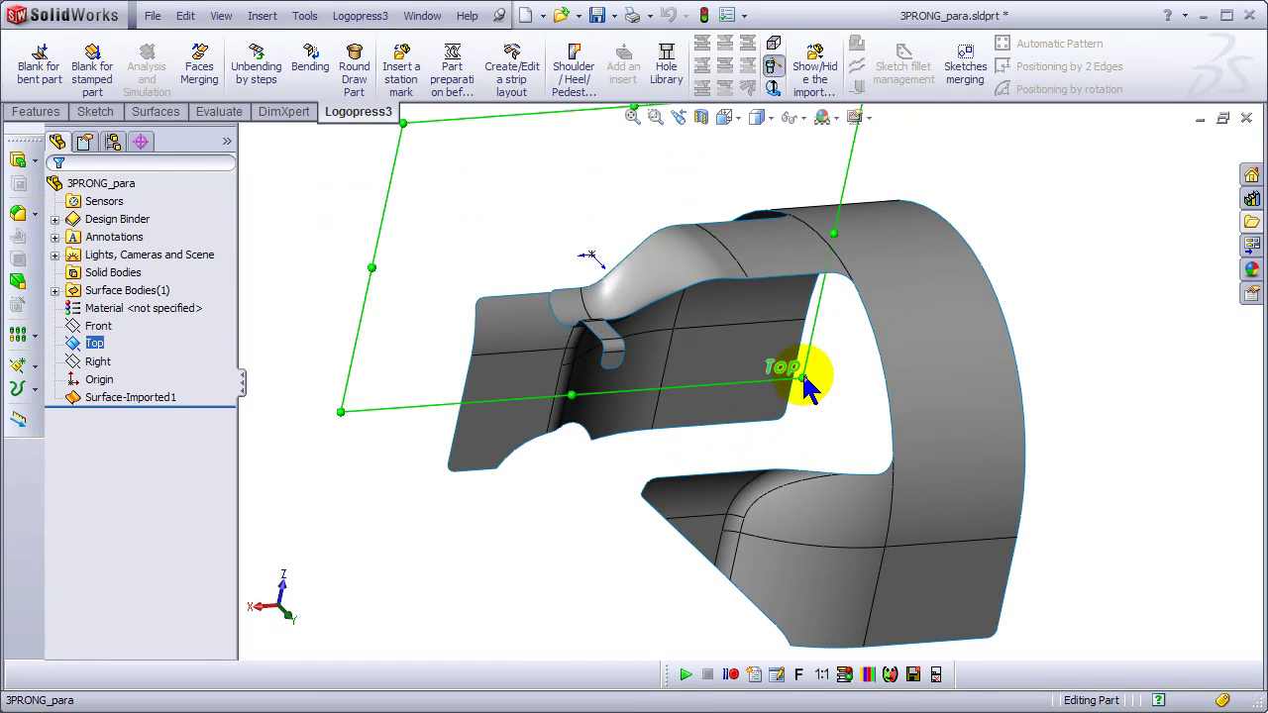
pyautogui.moveTo(802, 371); pyautogui.dragTo(826, 461, button='middle')
pyautogui.click(879, 232)
pyautogui.scroll(-3, 742, 509)
pyautogui.scroll(-2, 849, 326)
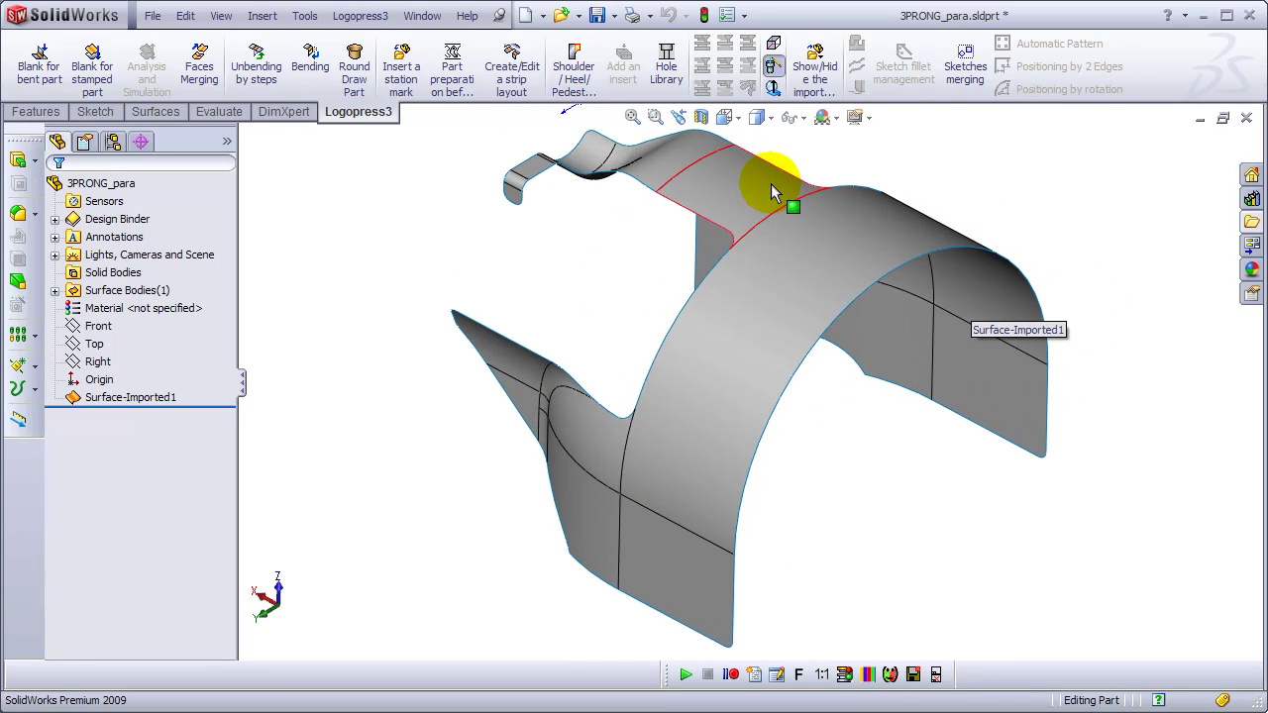
# Step: Save the imported part as 3PRONG_para.SLDPRT in the 3PRONG folder
pyautogui.click(598, 14)
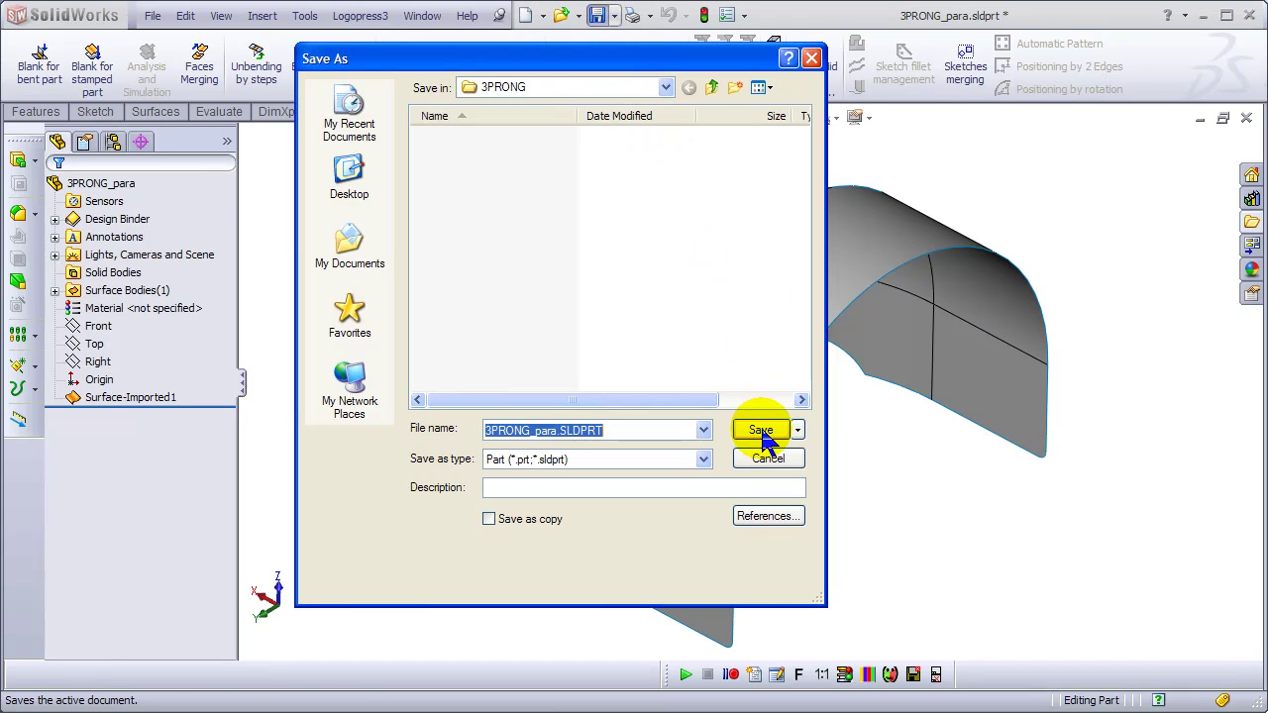
pyautogui.click(762, 434)
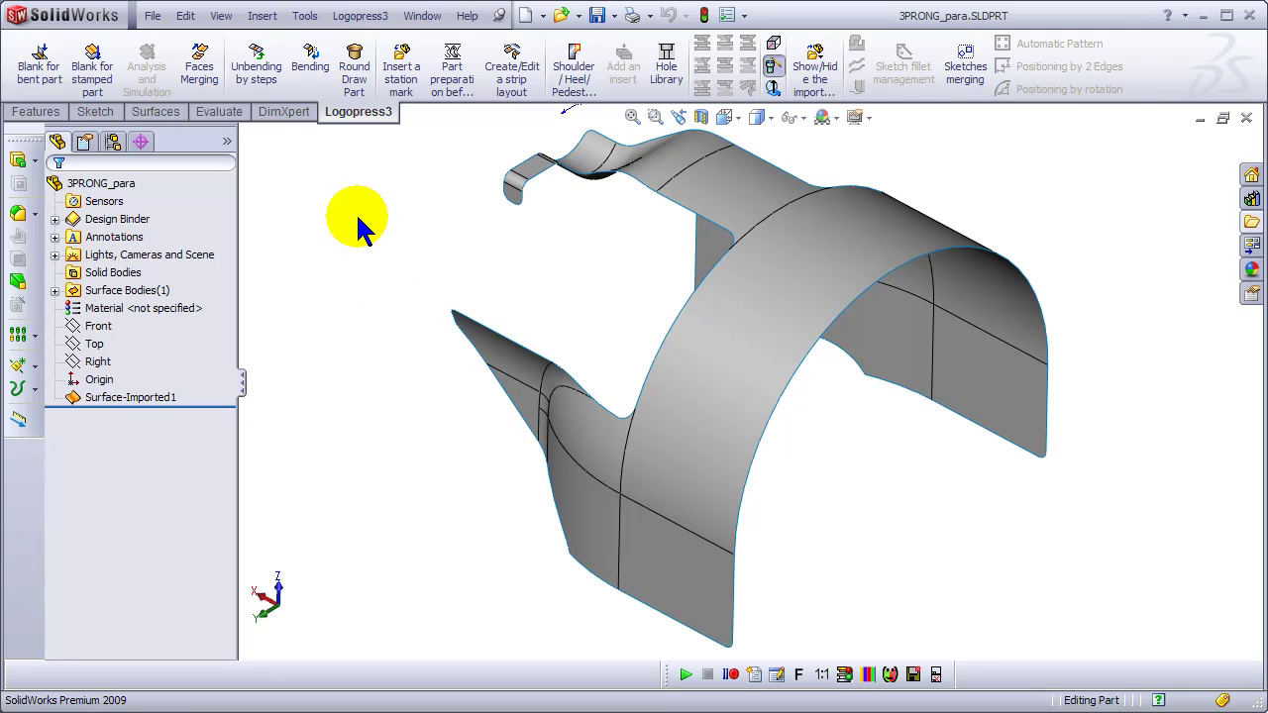
pyautogui.click(92, 55)
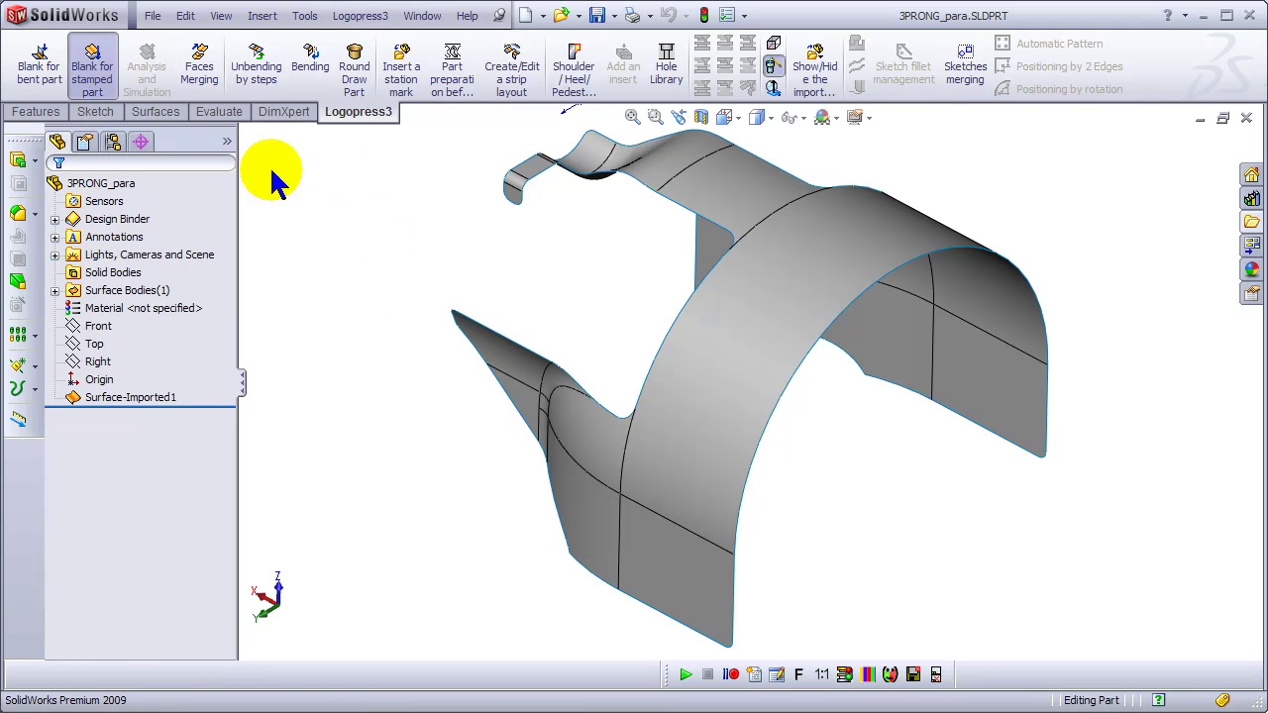
pyautogui.click(762, 269)
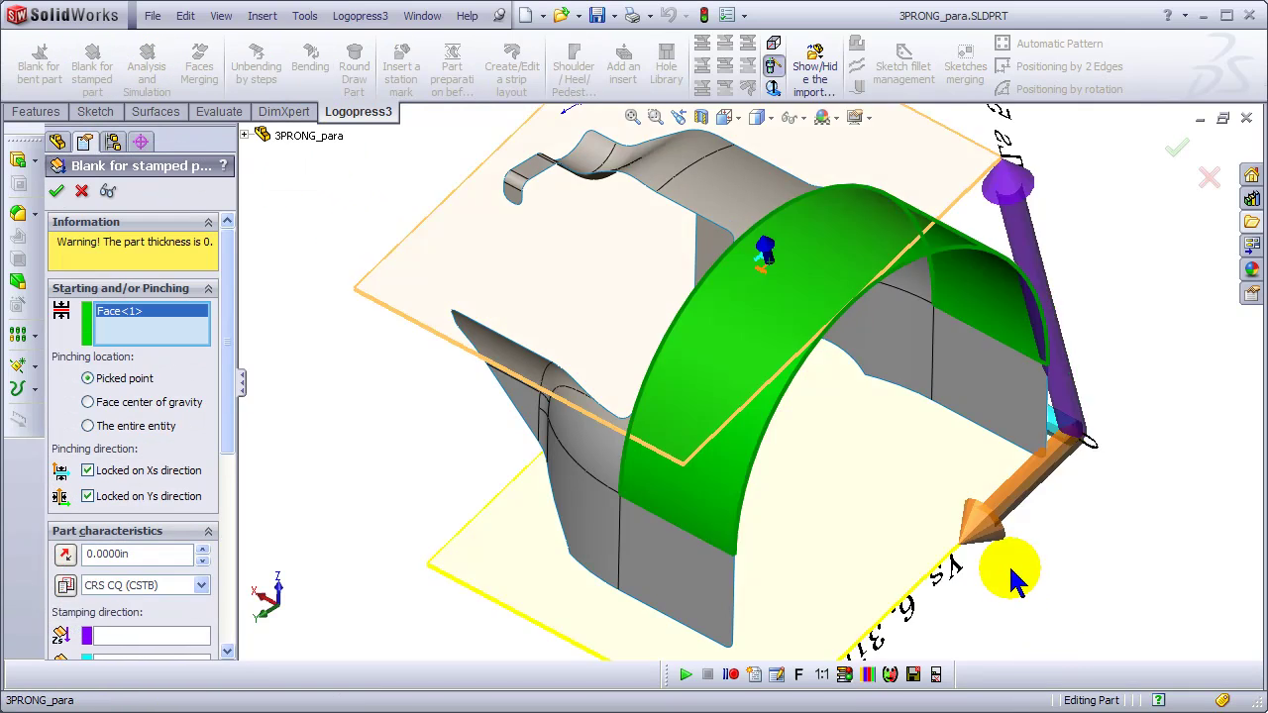
pyautogui.moveTo(1025, 540); pyautogui.dragTo(735, 324, button='middle')
pyautogui.scroll(-5, 733, 302)
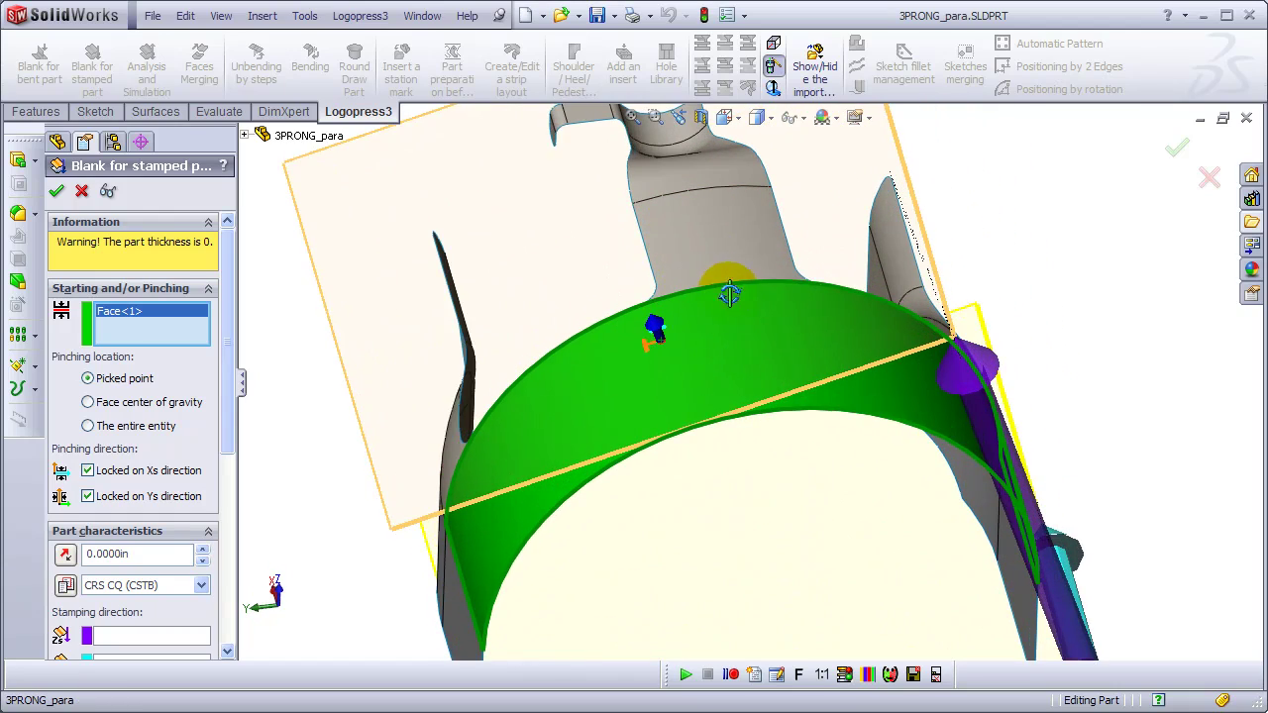
pyautogui.scroll(4, 743, 267)
pyautogui.moveTo(759, 320); pyautogui.dragTo(800, 561, button='middle')
pyautogui.click(58, 191)
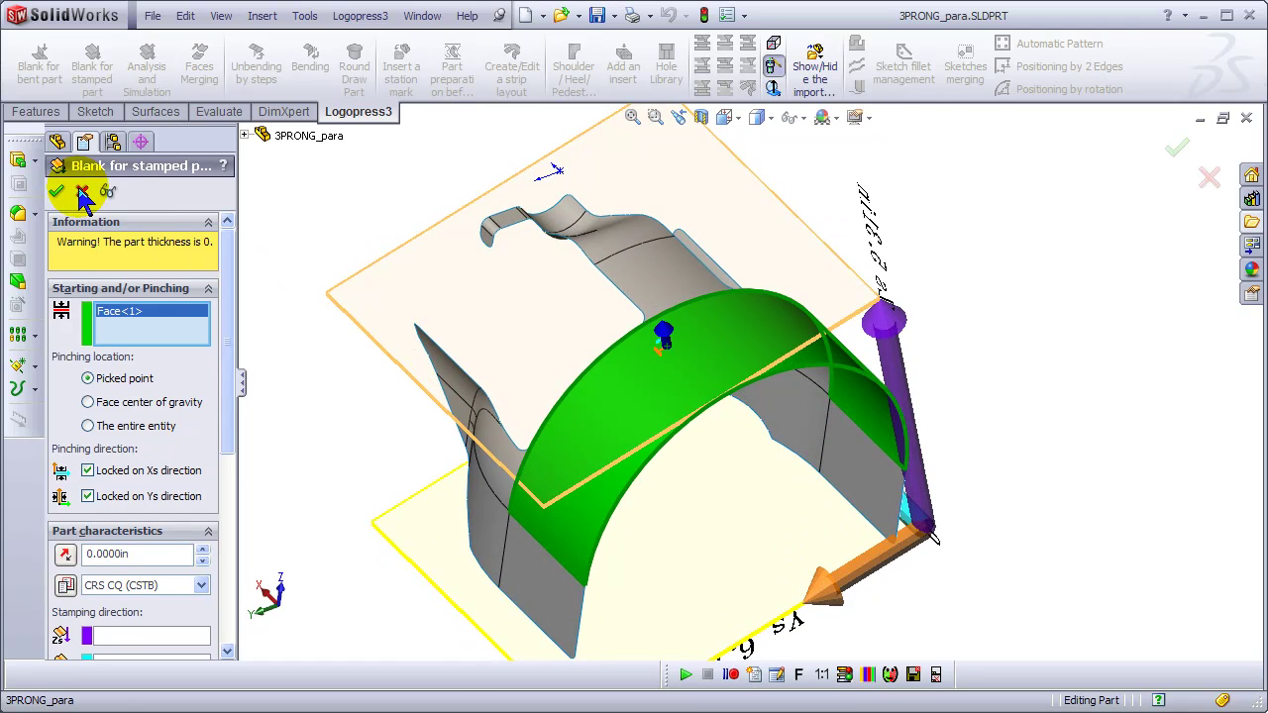
pyautogui.click(83, 191)
# Step: Split the faces of the curved band and centre prong with an Intersection split line along the Top plane
pyautogui.moveTo(617, 283); pyautogui.dragTo(671, 414, button='middle')
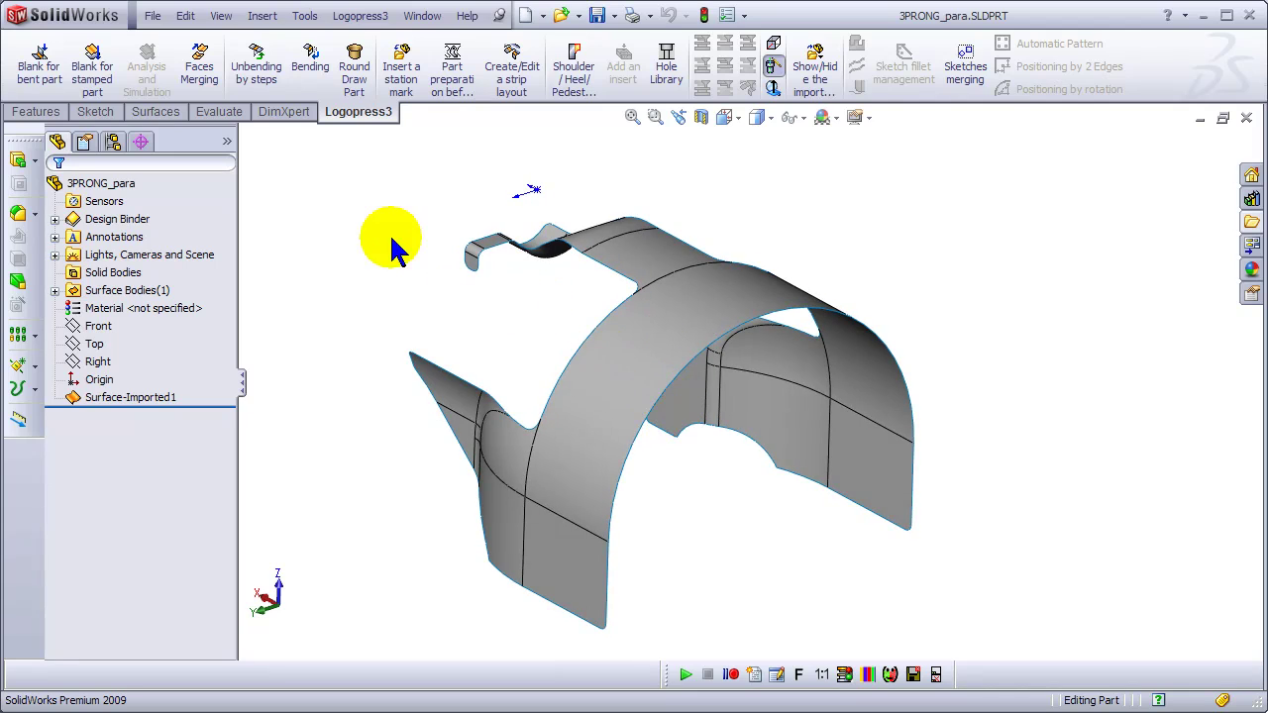
pyautogui.click(94, 344)
pyautogui.moveTo(934, 317); pyautogui.dragTo(885, 368, button='middle')
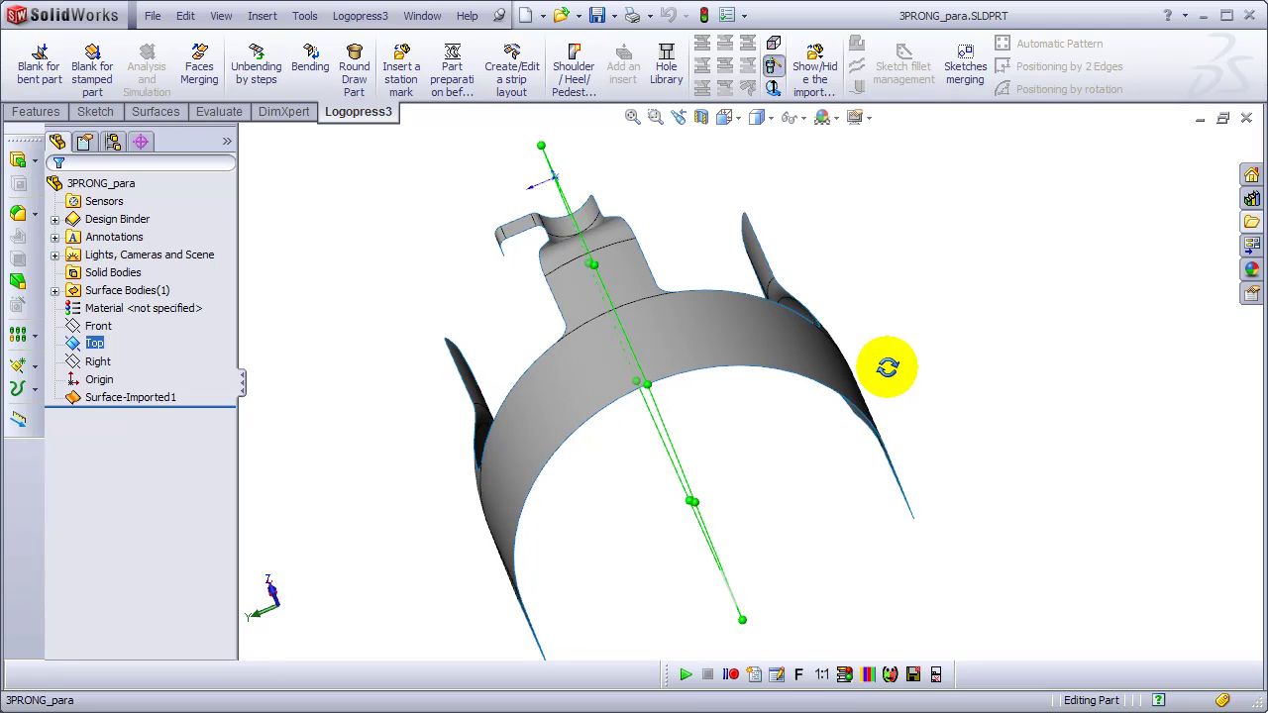
pyautogui.click(276, 27)
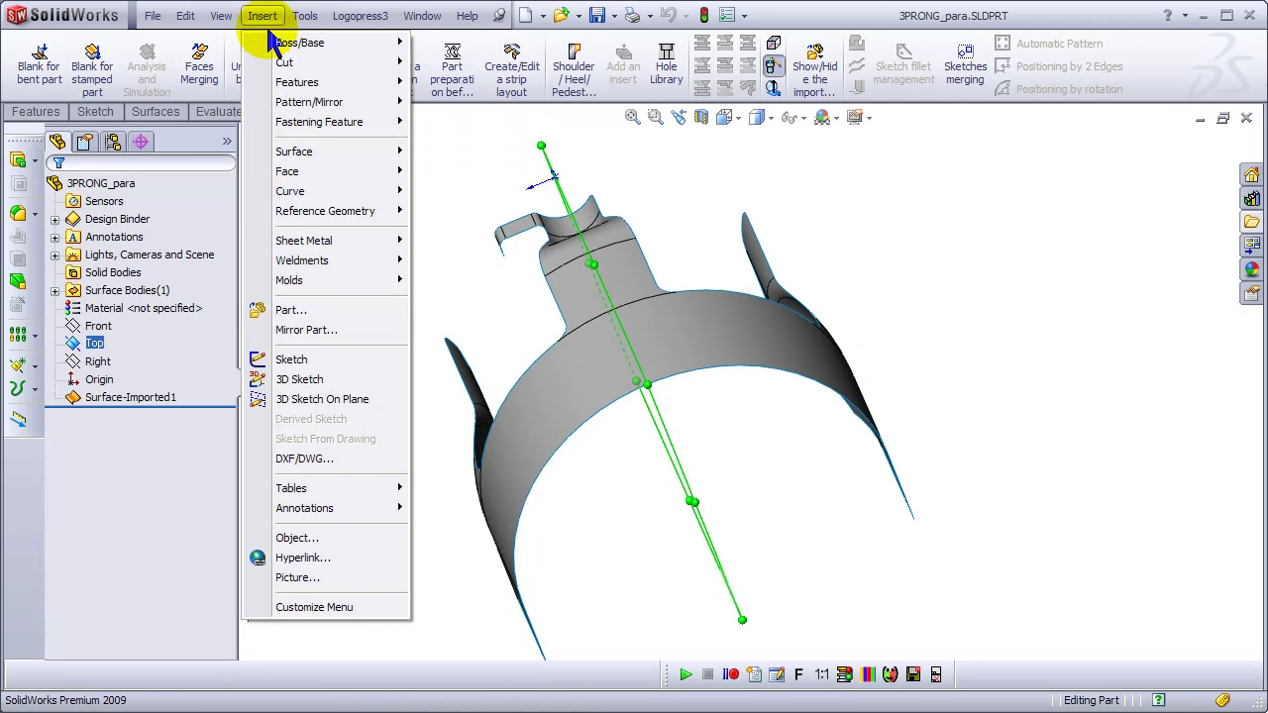
pyautogui.moveTo(284, 191)
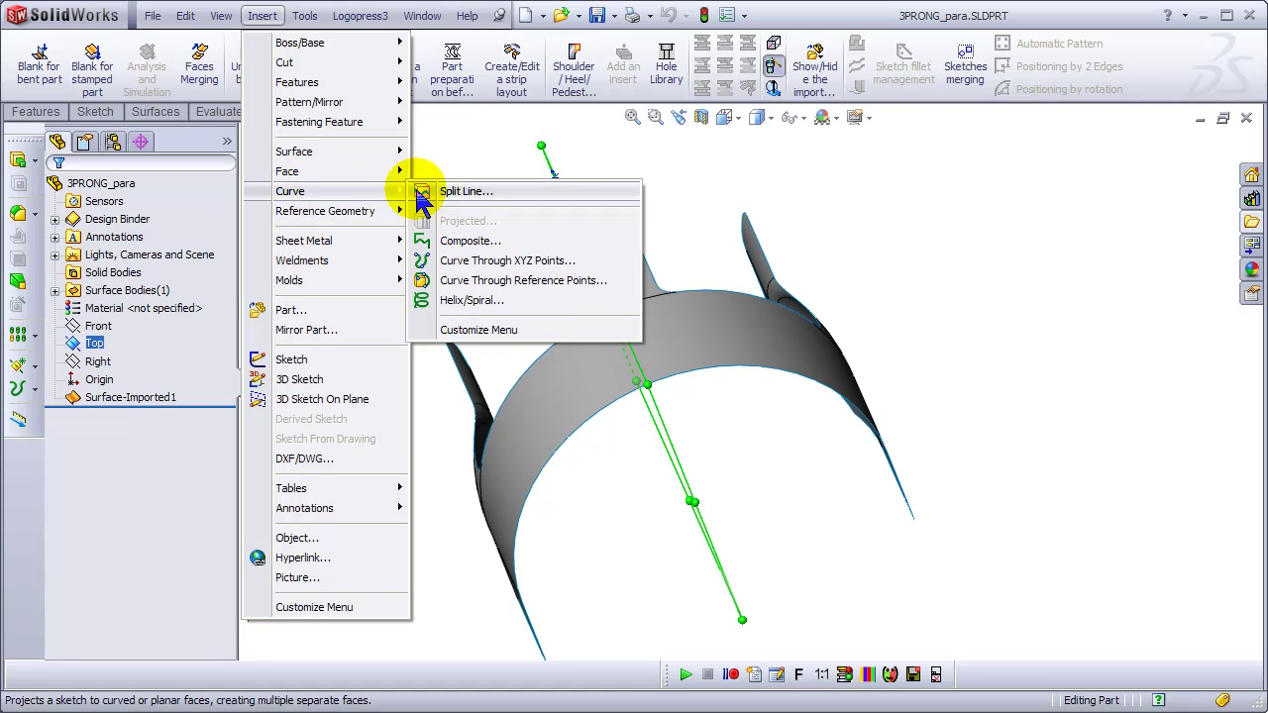
pyautogui.click(462, 191)
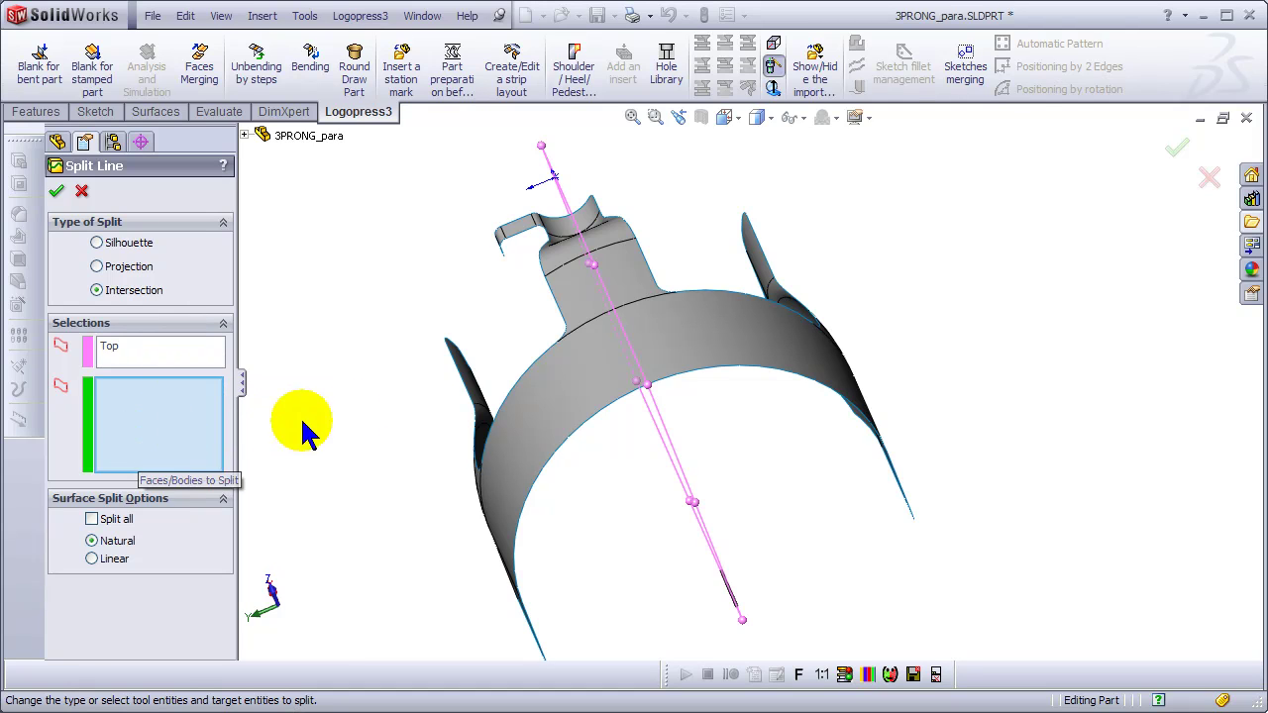
pyautogui.click(574, 387)
pyautogui.moveTo(716, 433); pyautogui.dragTo(937, 463, button='middle')
pyautogui.click(694, 297)
pyautogui.click(595, 230)
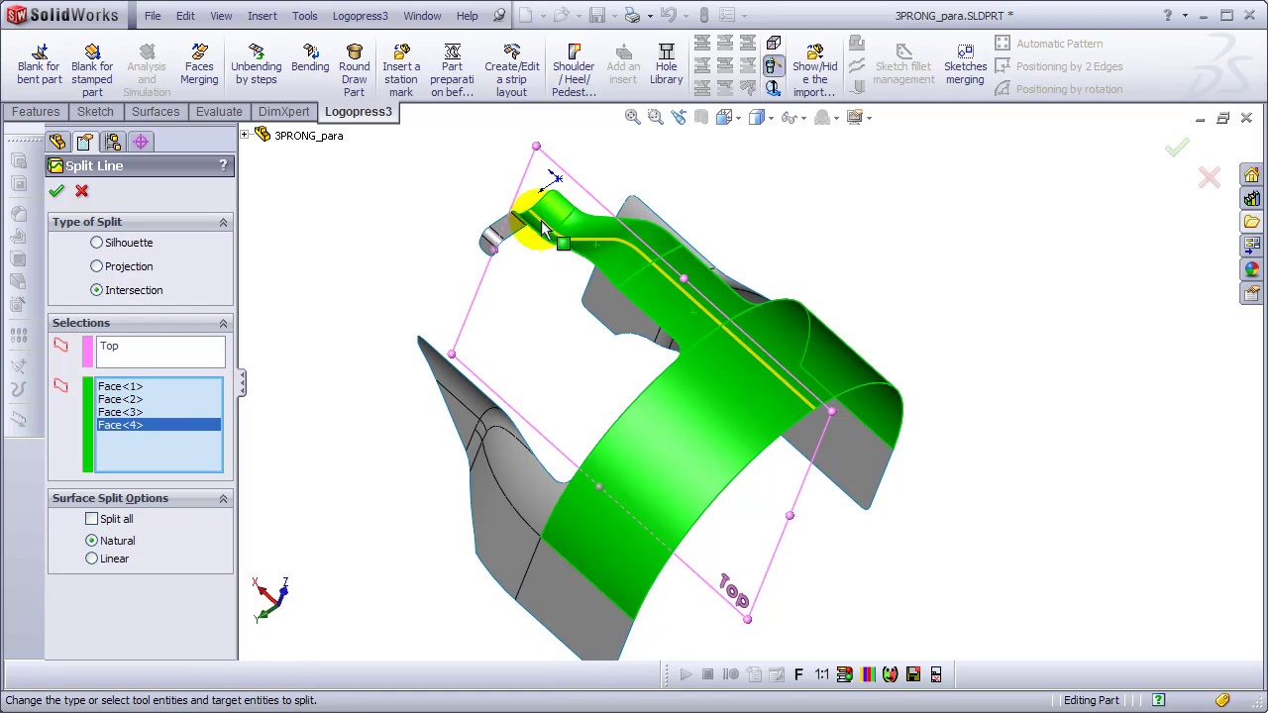
pyautogui.click(57, 190)
pyautogui.click(940, 320)
# Step: Start a Blank for stamped part and choose the split-line edge across the curved band as the starting and pinching entity
pyautogui.scroll(-2, 812, 439)
pyautogui.scroll(-2, 693, 354)
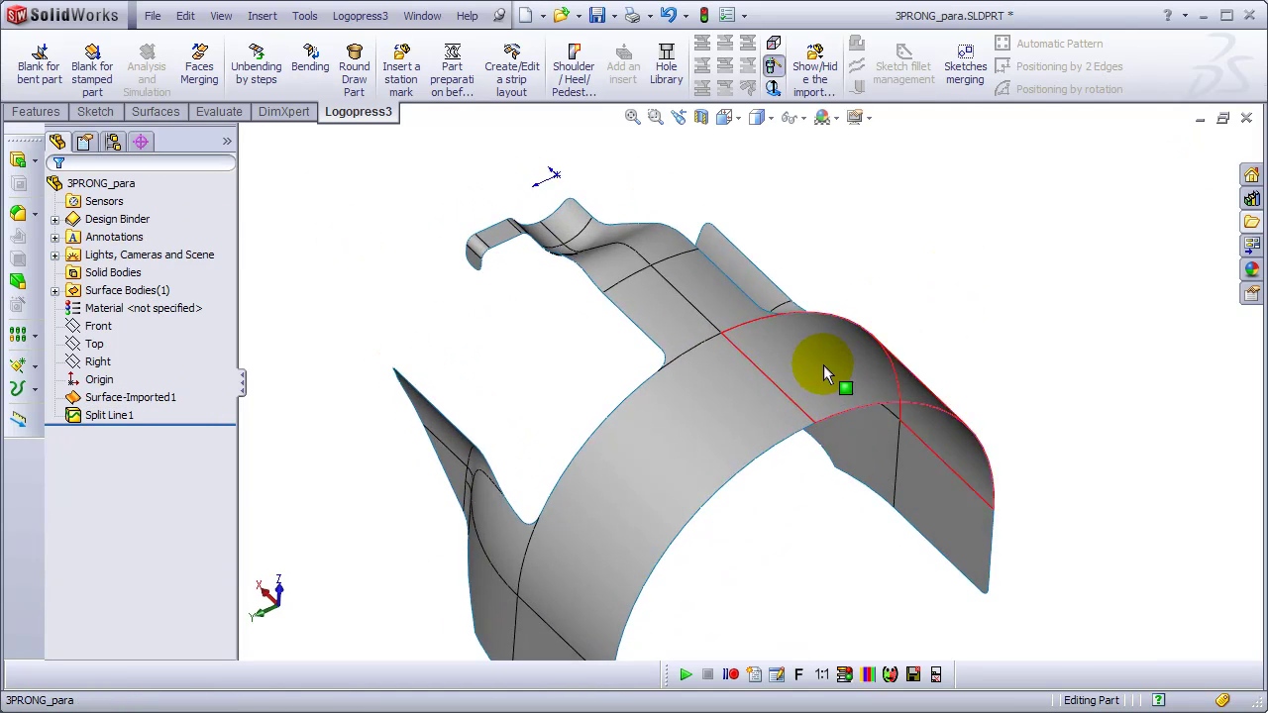
pyautogui.scroll(-2, 714, 454)
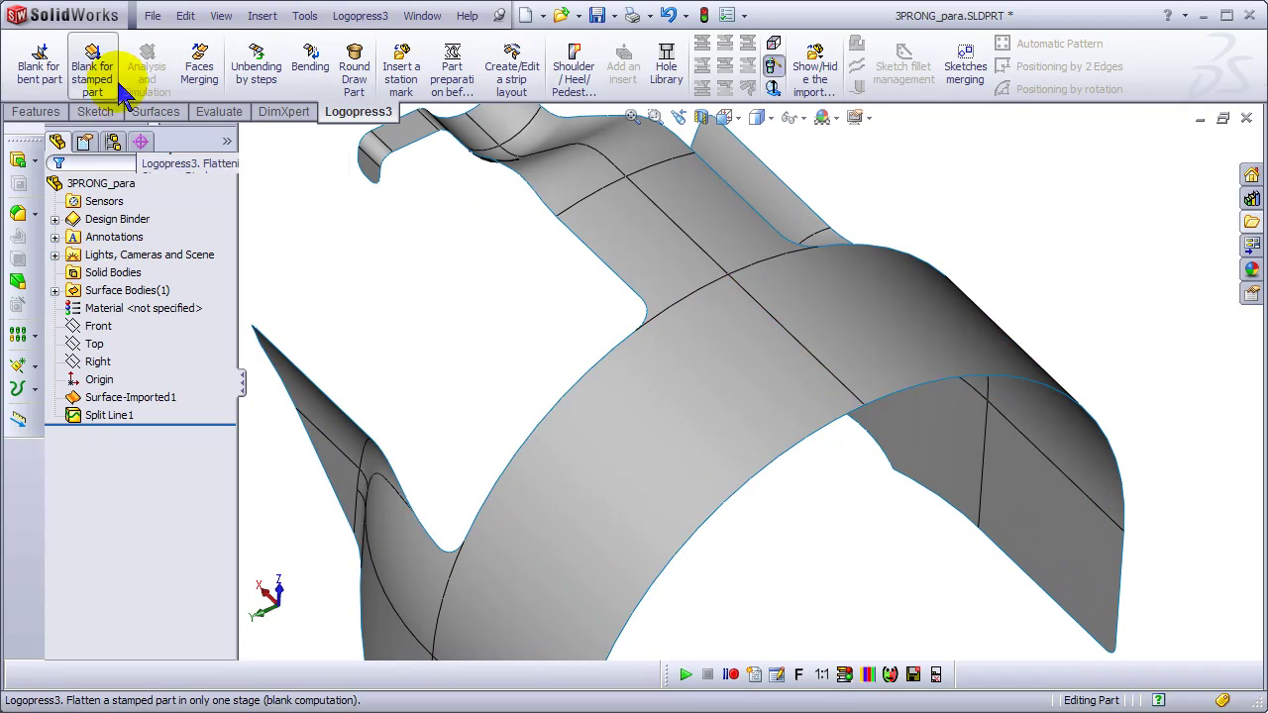
pyautogui.click(92, 62)
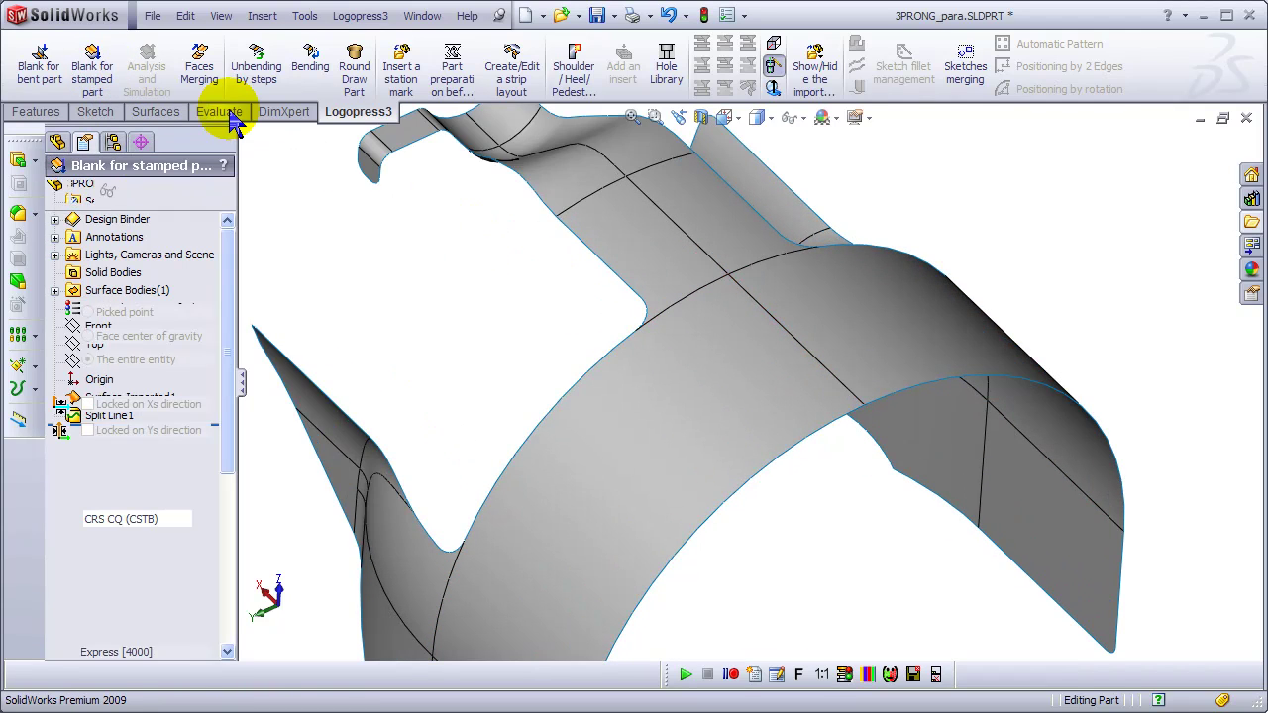
pyautogui.click(802, 351)
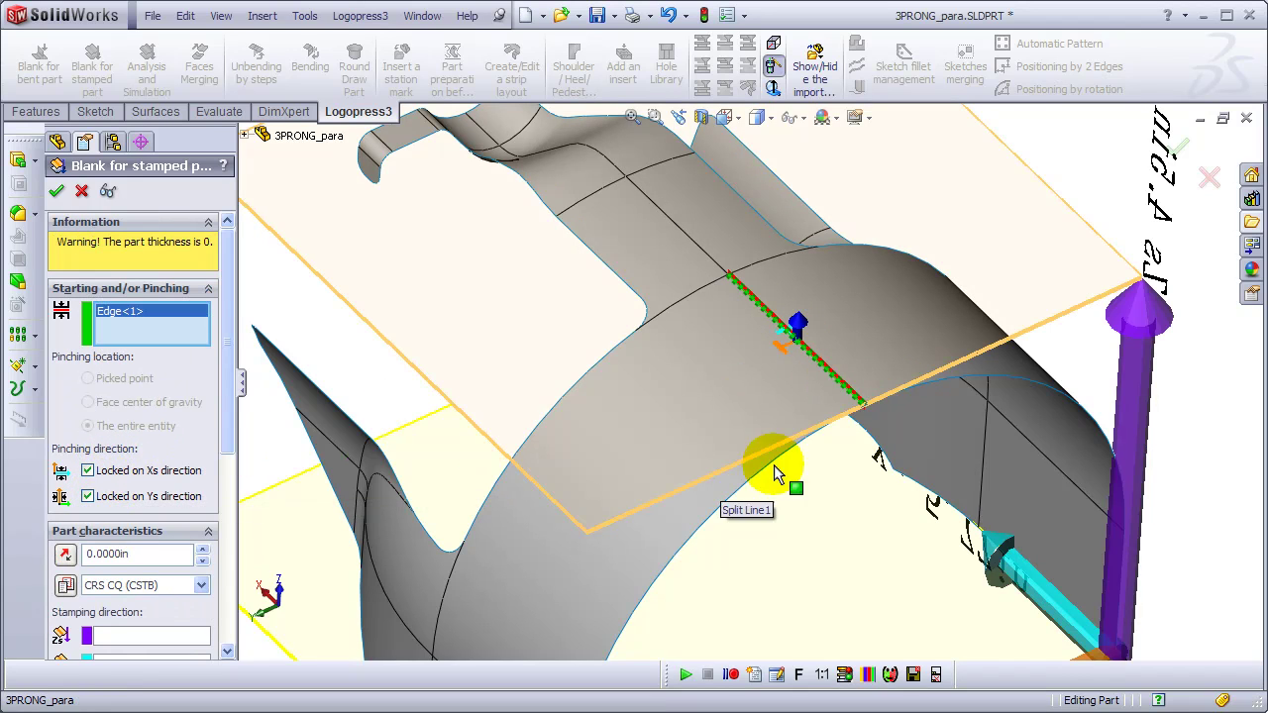
pyautogui.scroll(3, 763, 467)
pyautogui.moveTo(1010, 515); pyautogui.dragTo(1070, 524, button='middle')
pyautogui.scroll(-3, 822, 585)
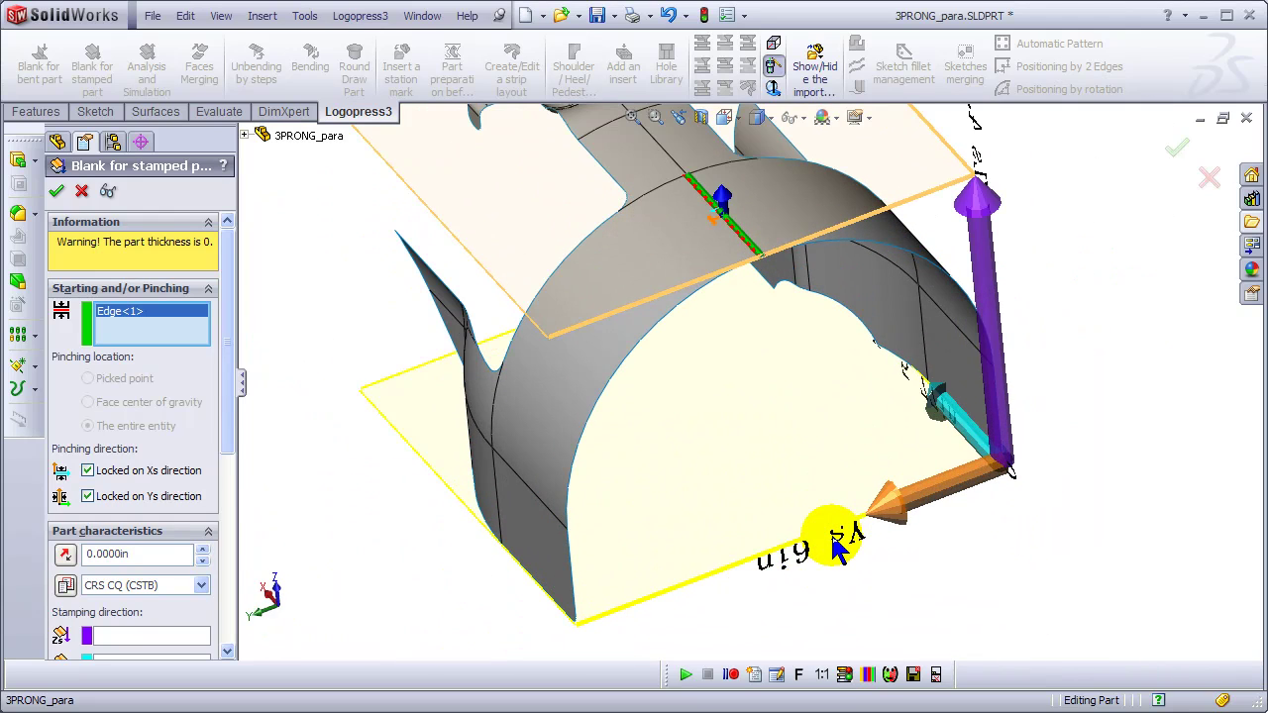
pyautogui.moveTo(855, 318); pyautogui.dragTo(713, 241, button='middle')
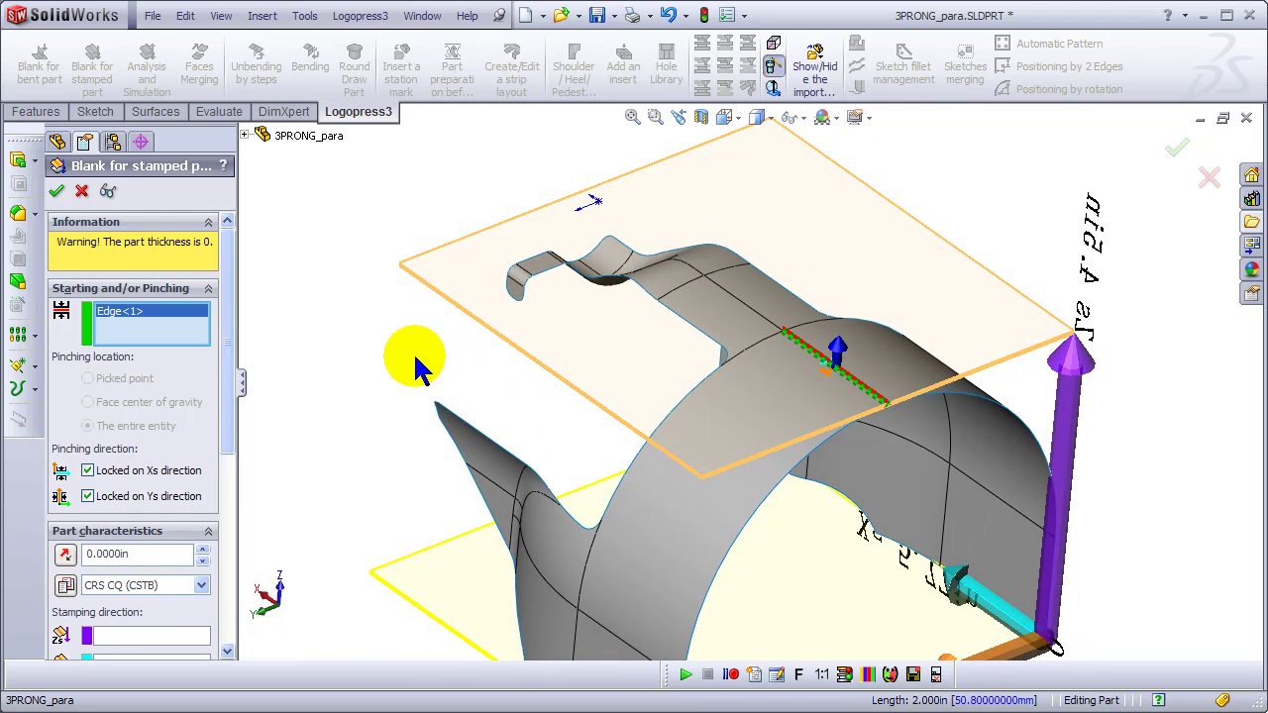
# Step: Add the next two split-line edges along the centre prong as pinching entities and unlock the Xs direction for the last one
pyautogui.scroll(-5, 227, 421)
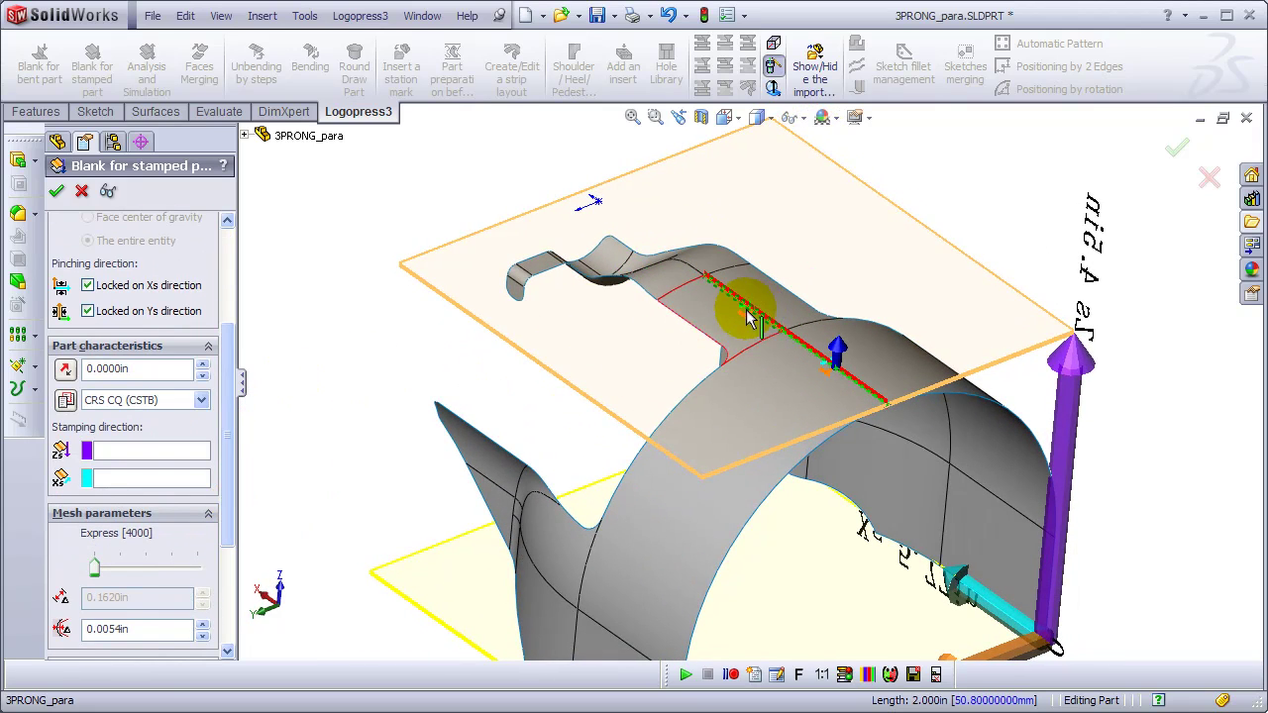
pyautogui.moveTo(748, 315); pyautogui.dragTo(803, 474, button='middle')
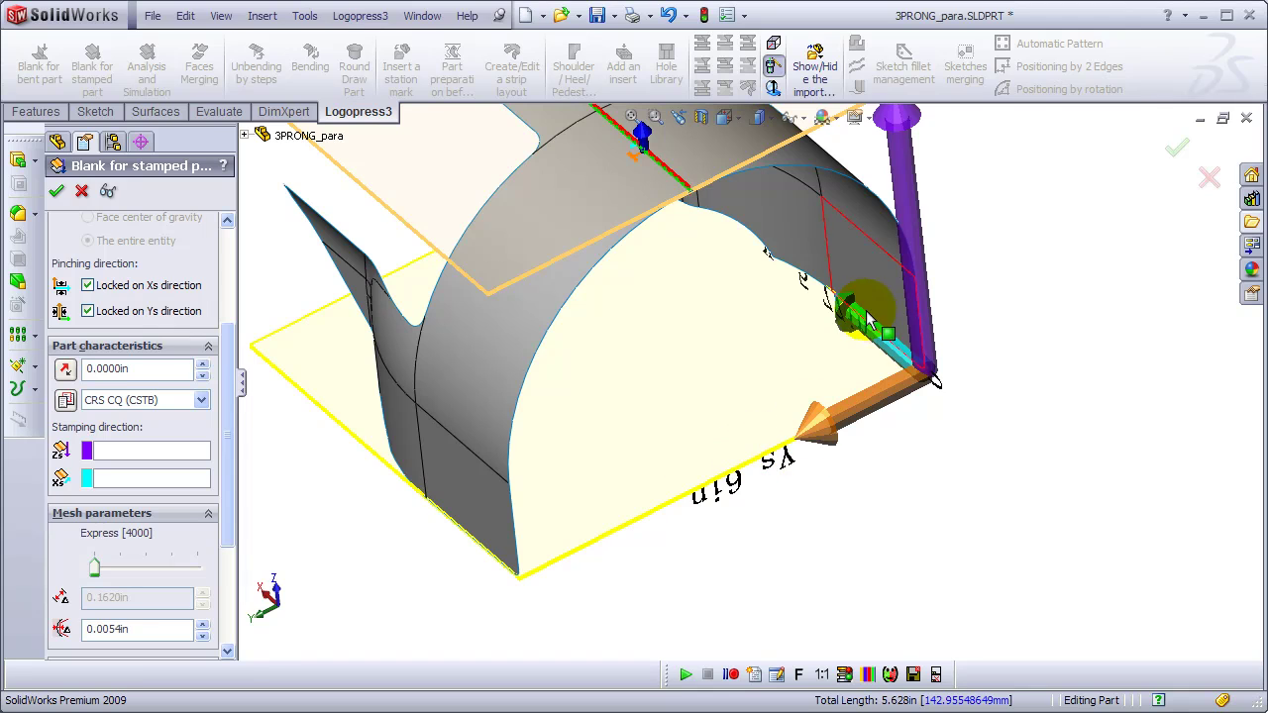
pyautogui.click(884, 346)
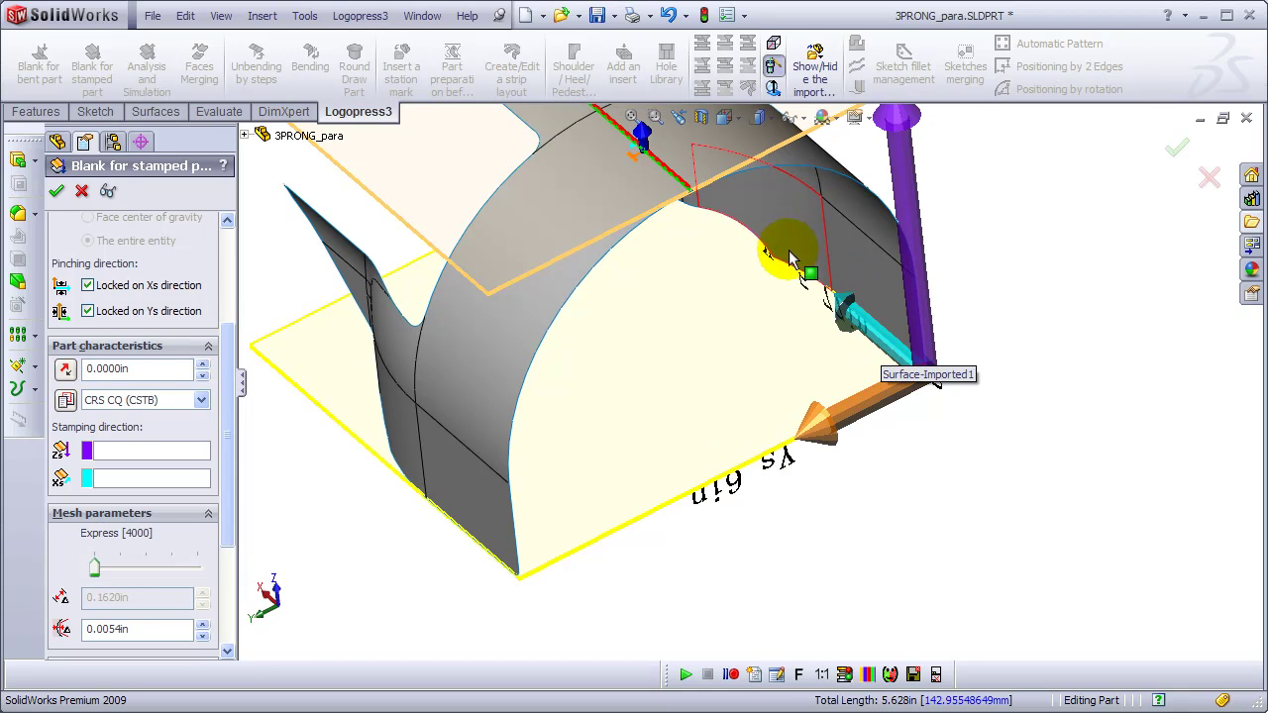
pyautogui.moveTo(782, 250); pyautogui.dragTo(821, 368, button='middle')
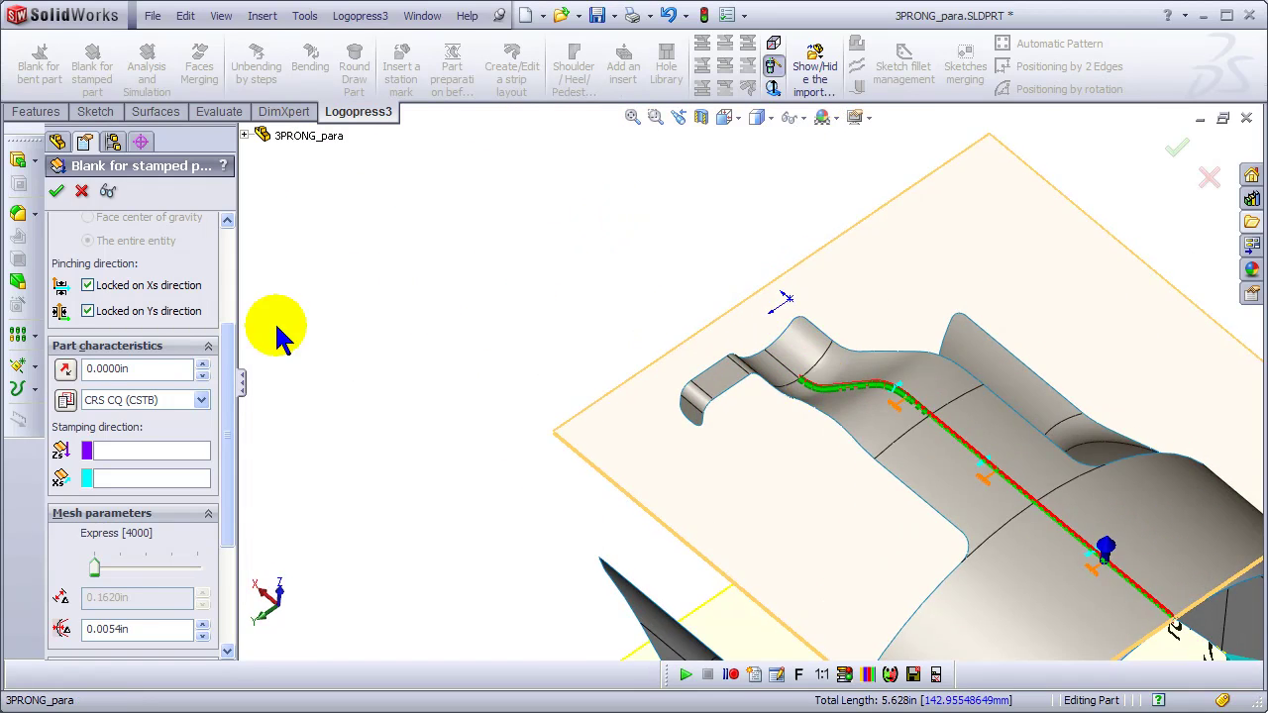
pyautogui.scroll(5, 232, 346)
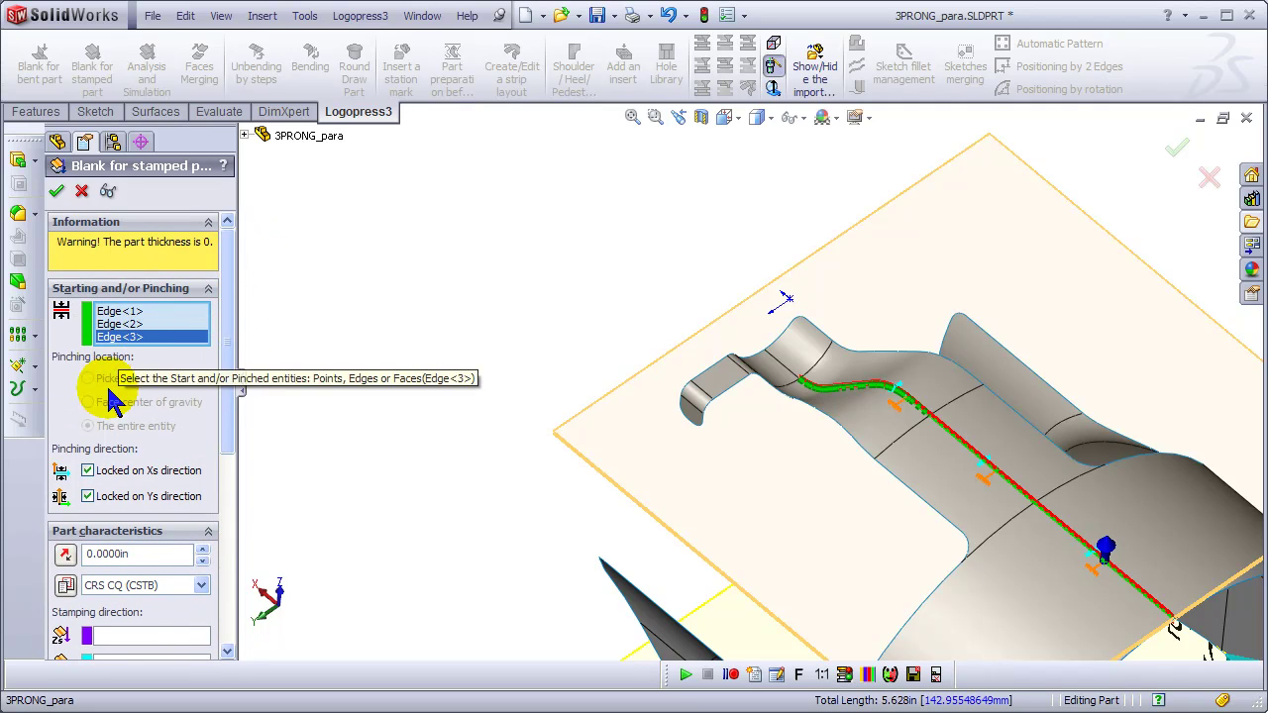
pyautogui.click(88, 470)
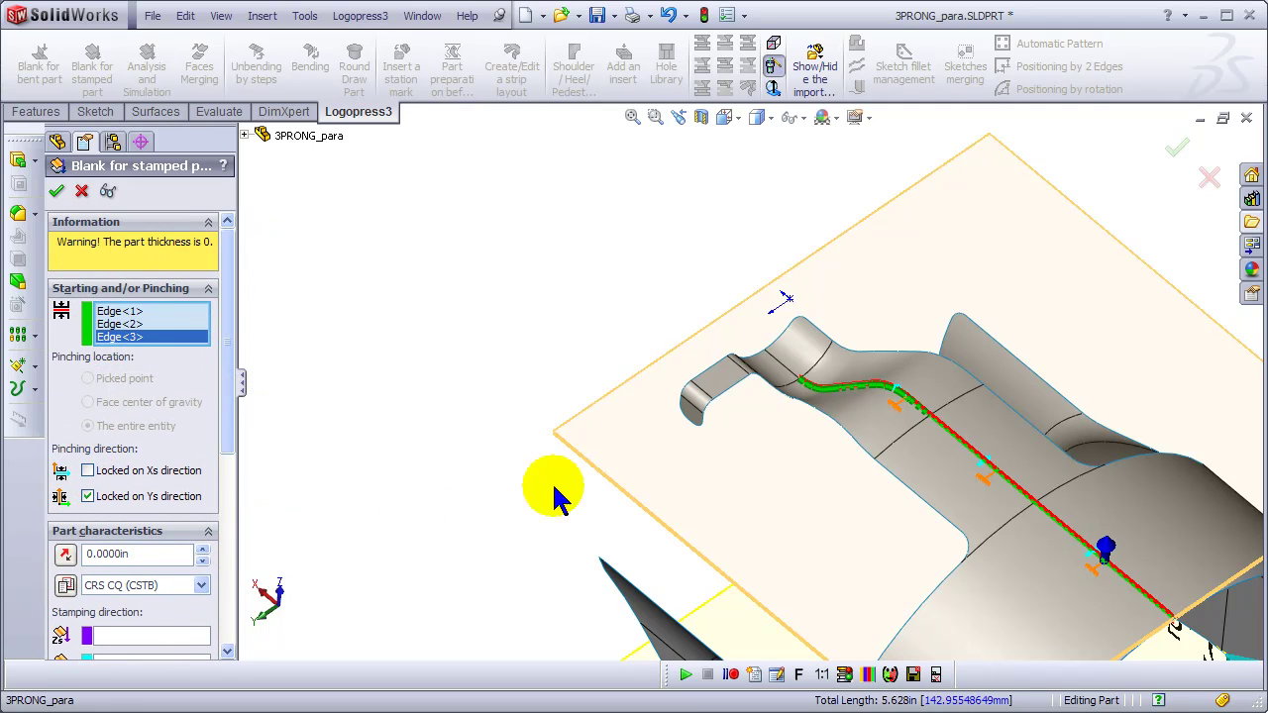
# Step: Add the split-line edge at the centre prong's tip as a pinching entity and unlock its Xs direction
pyautogui.moveTo(648, 495); pyautogui.dragTo(841, 368, button='middle')
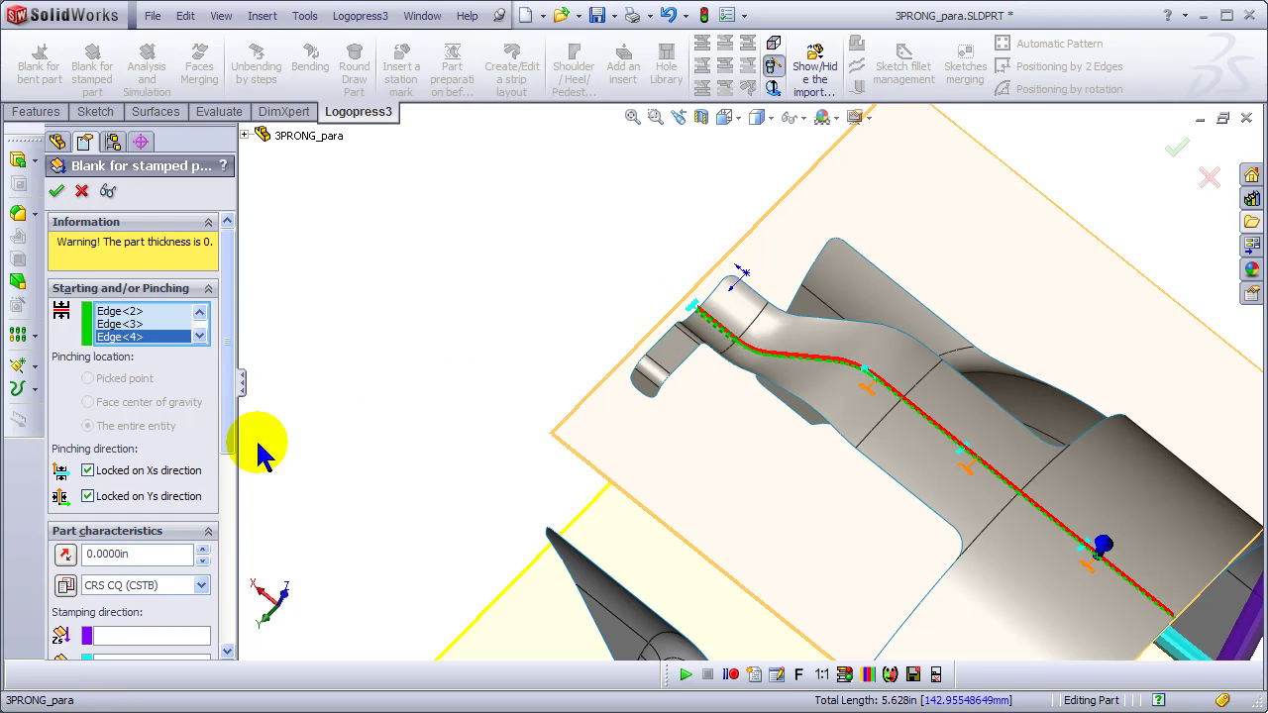
pyautogui.click(87, 471)
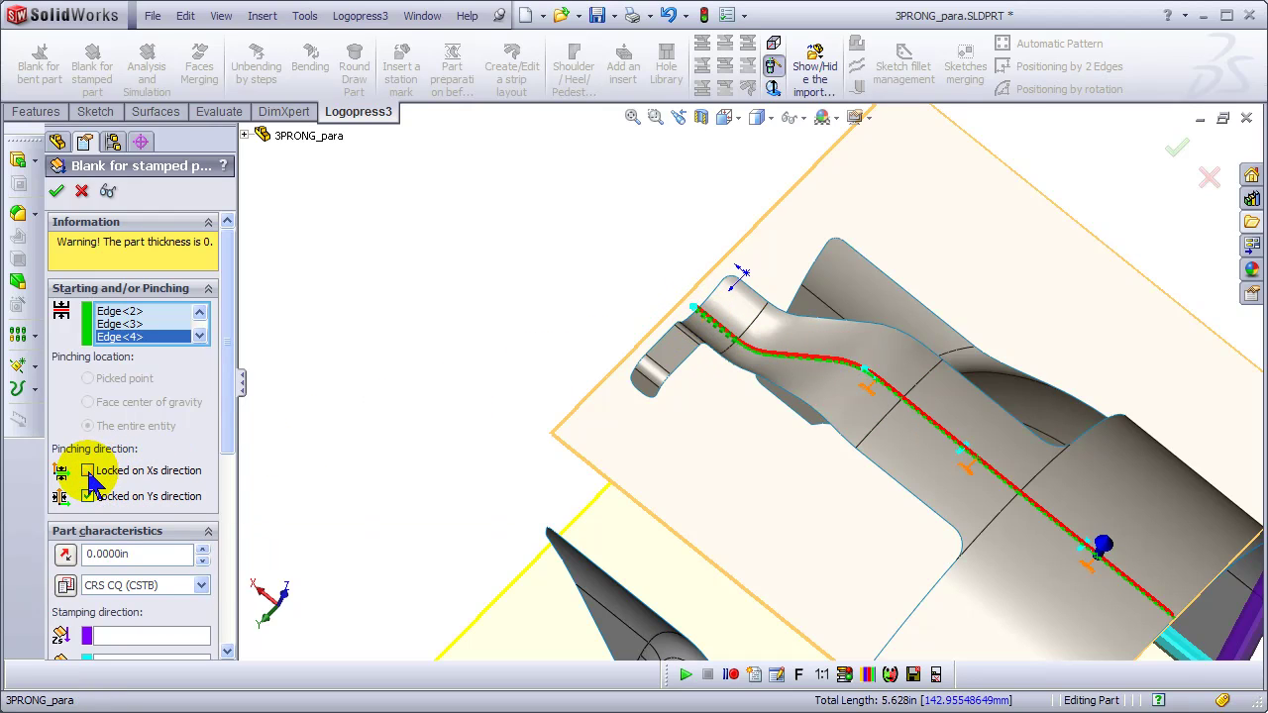
pyautogui.scroll(-5, 698, 292)
pyautogui.scroll(3, 692, 364)
pyautogui.scroll(-3, 1125, 527)
pyautogui.scroll(6, 1102, 498)
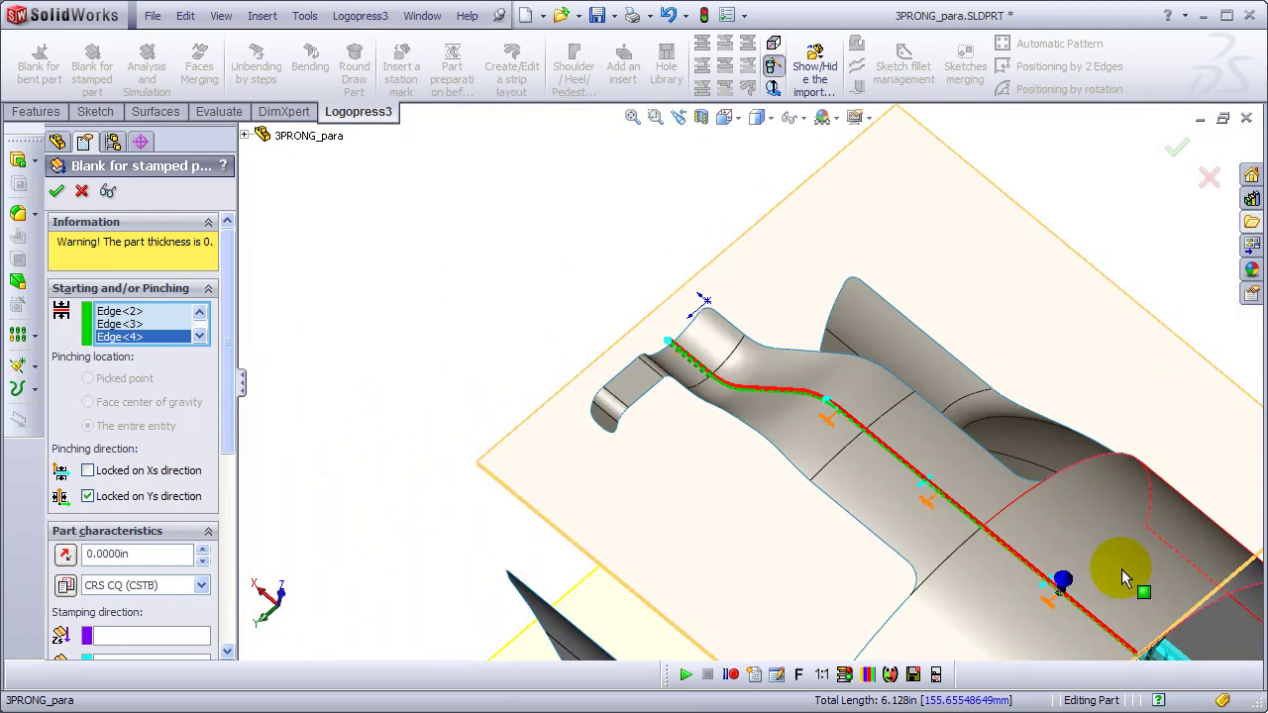
# Step: Add both arcs of the curved band's open-end edge as pinching entities, with Xs locked and Ys unlocked
pyautogui.moveTo(921, 600); pyautogui.dragTo(871, 523, button='middle')
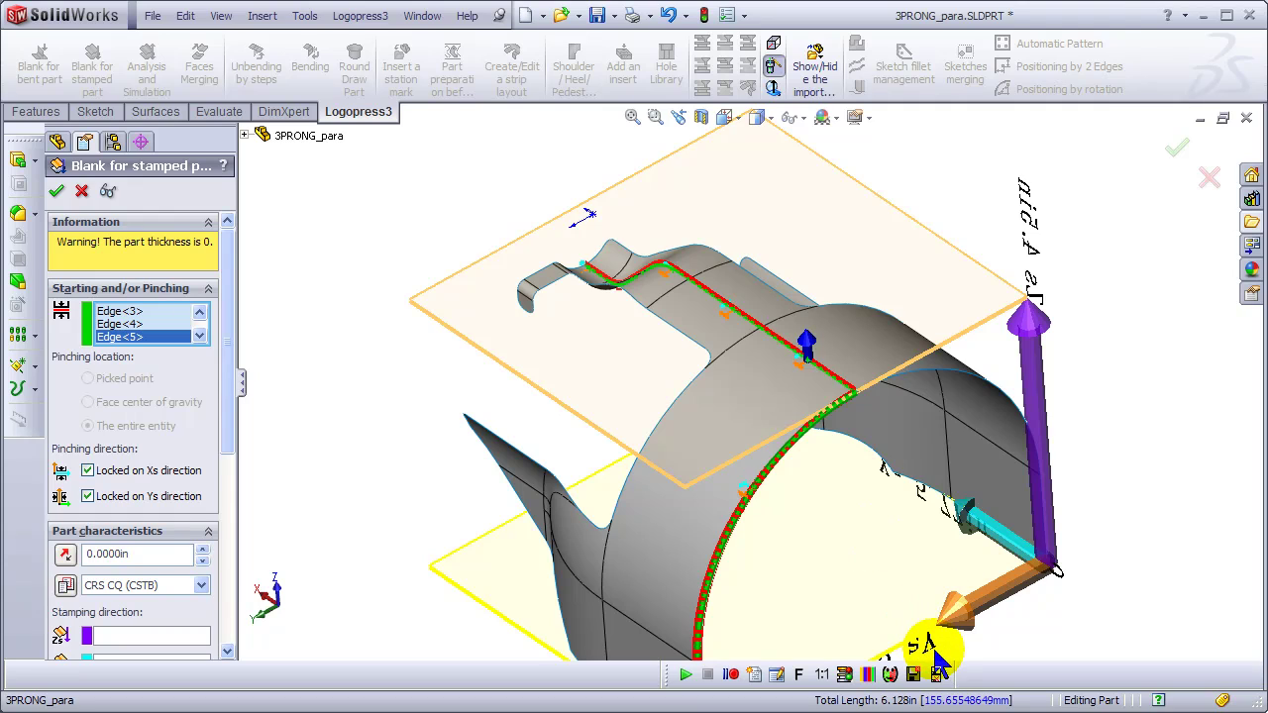
pyautogui.click(87, 496)
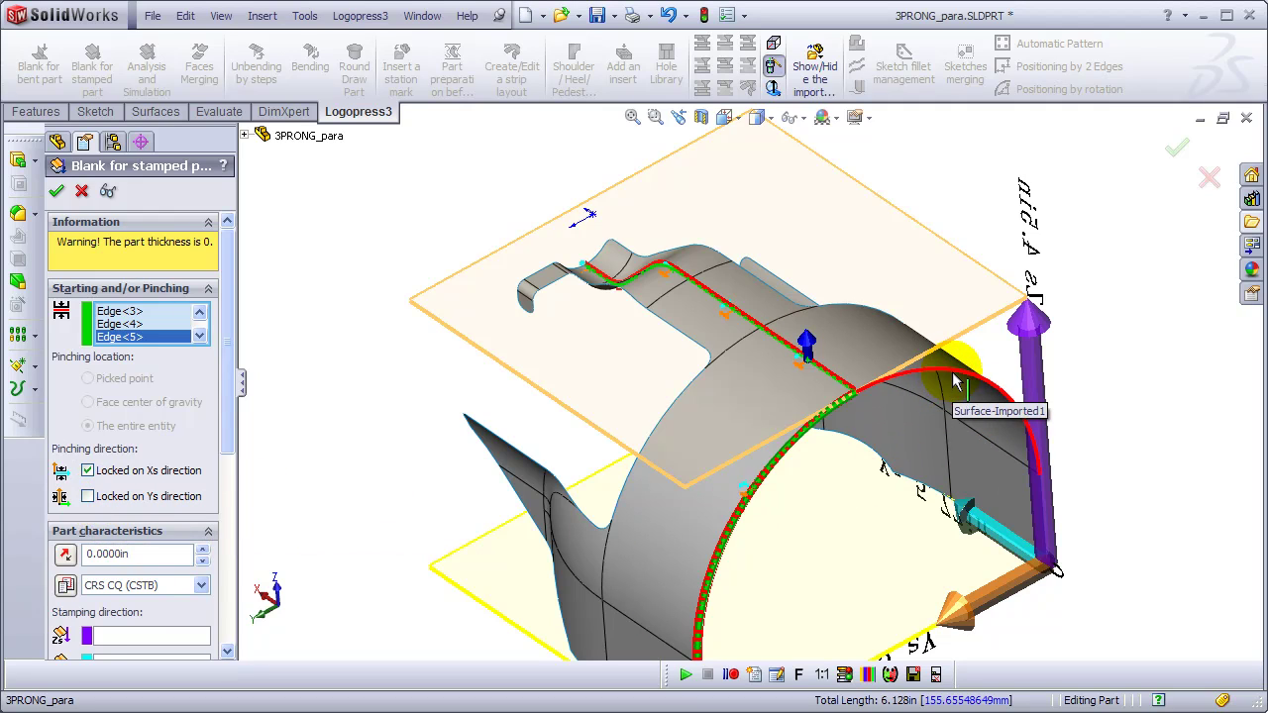
pyautogui.click(956, 381)
pyautogui.click(87, 496)
pyautogui.click(87, 471)
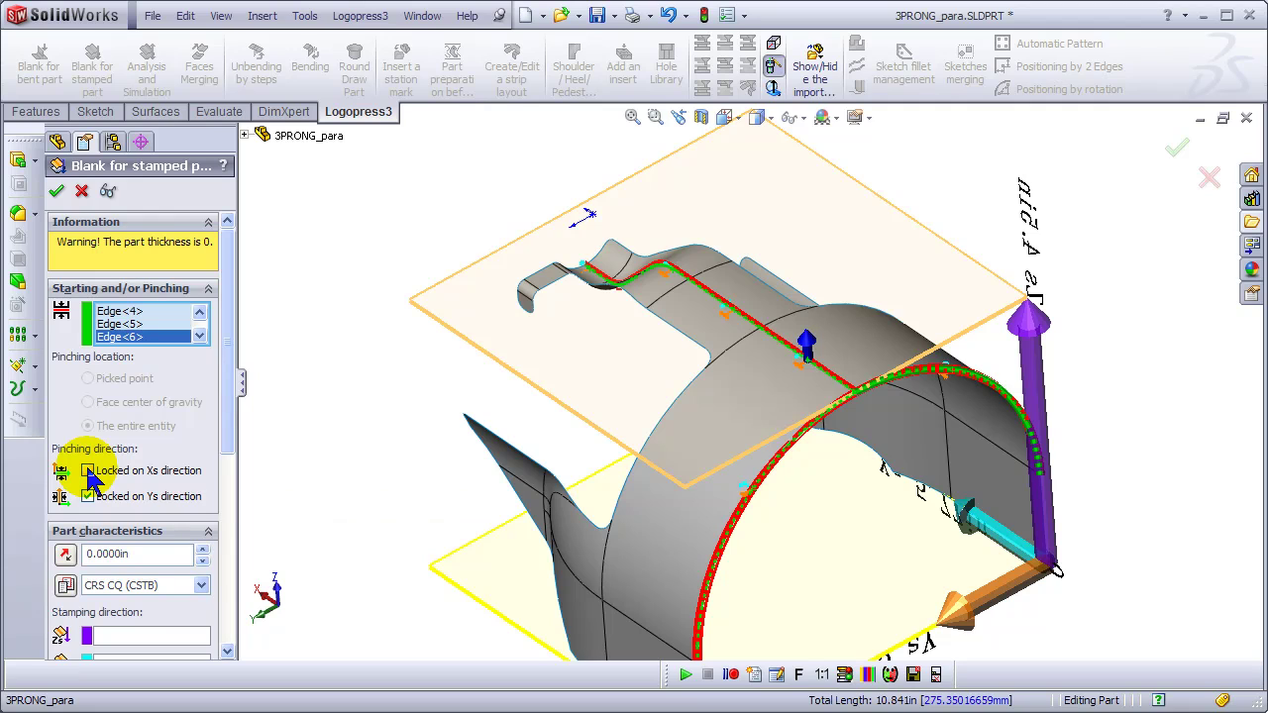
pyautogui.moveTo(886, 538); pyautogui.dragTo(894, 535, button='middle')
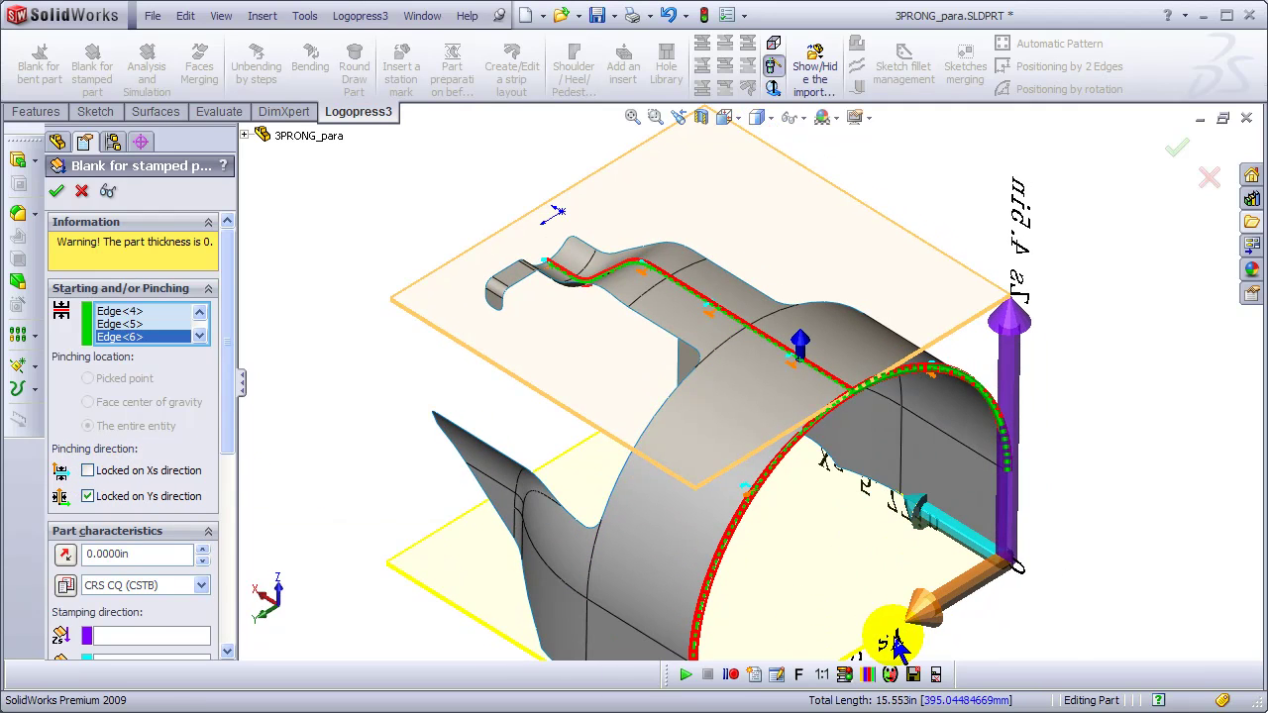
pyautogui.click(89, 471)
pyautogui.click(88, 496)
pyautogui.click(120, 324)
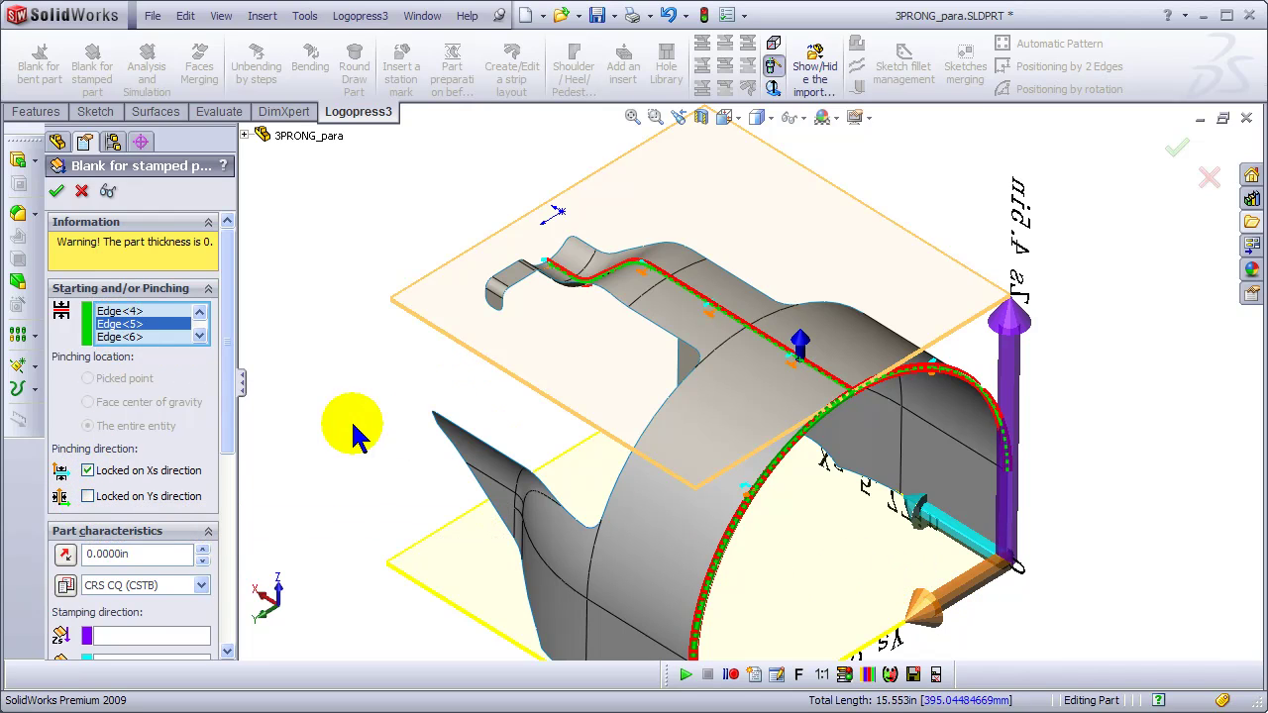
# Step: Set the part thickness to 0.0200 in and the mesh fineness to Normal [6000]
pyautogui.scroll(-2, 230, 416)
pyautogui.scroll(-5, 230, 416)
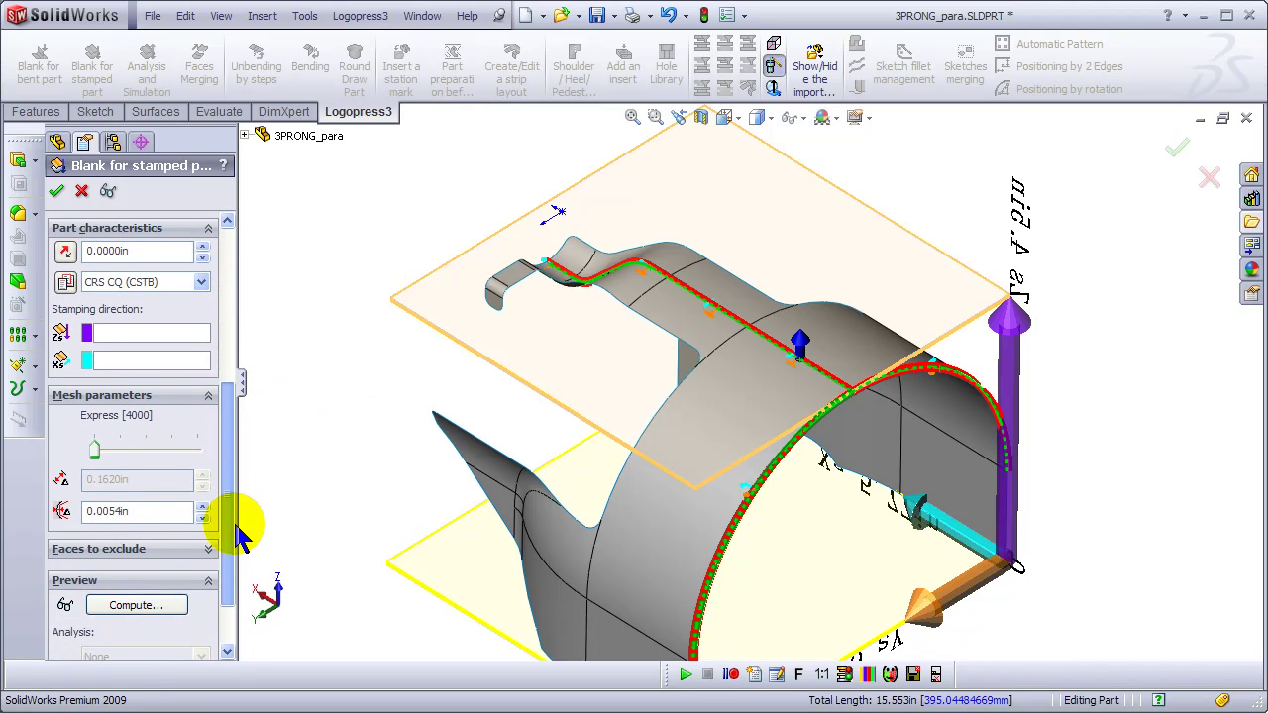
pyautogui.moveTo(784, 381); pyautogui.dragTo(812, 283, button='middle')
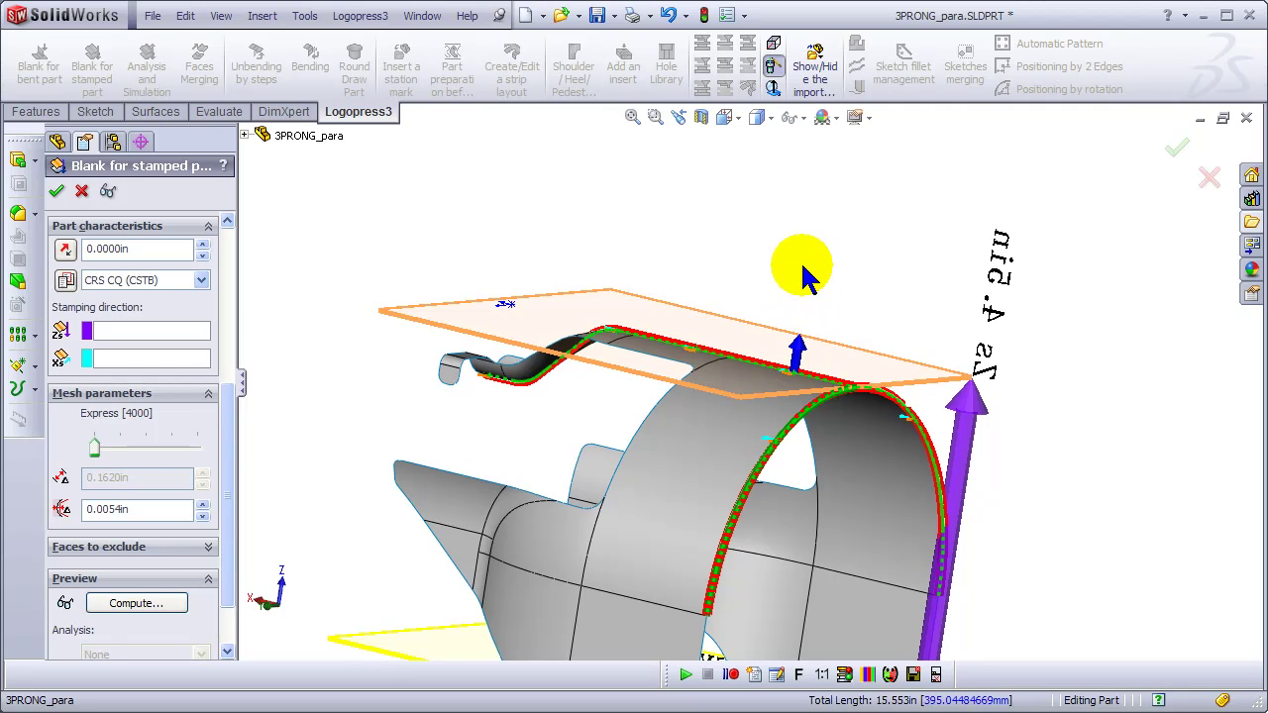
pyautogui.moveTo(159, 248); pyautogui.dragTo(47, 248)
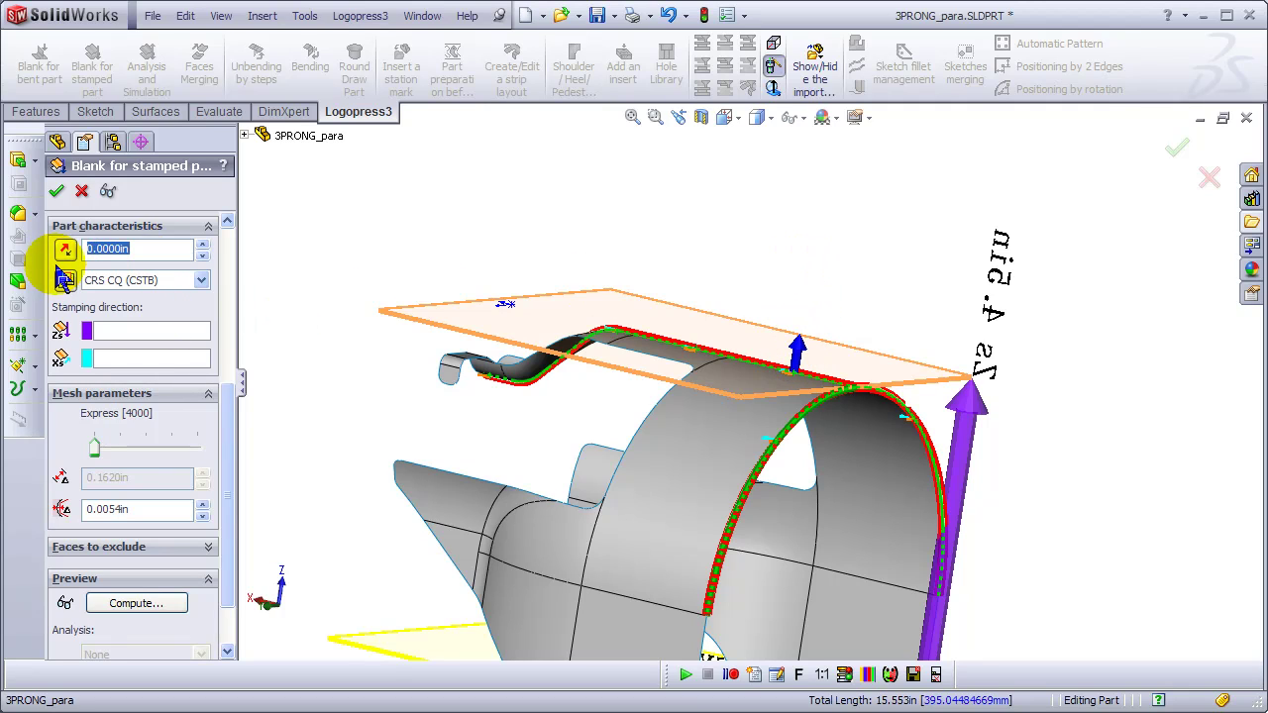
pyautogui.scroll(-2, 65, 250)
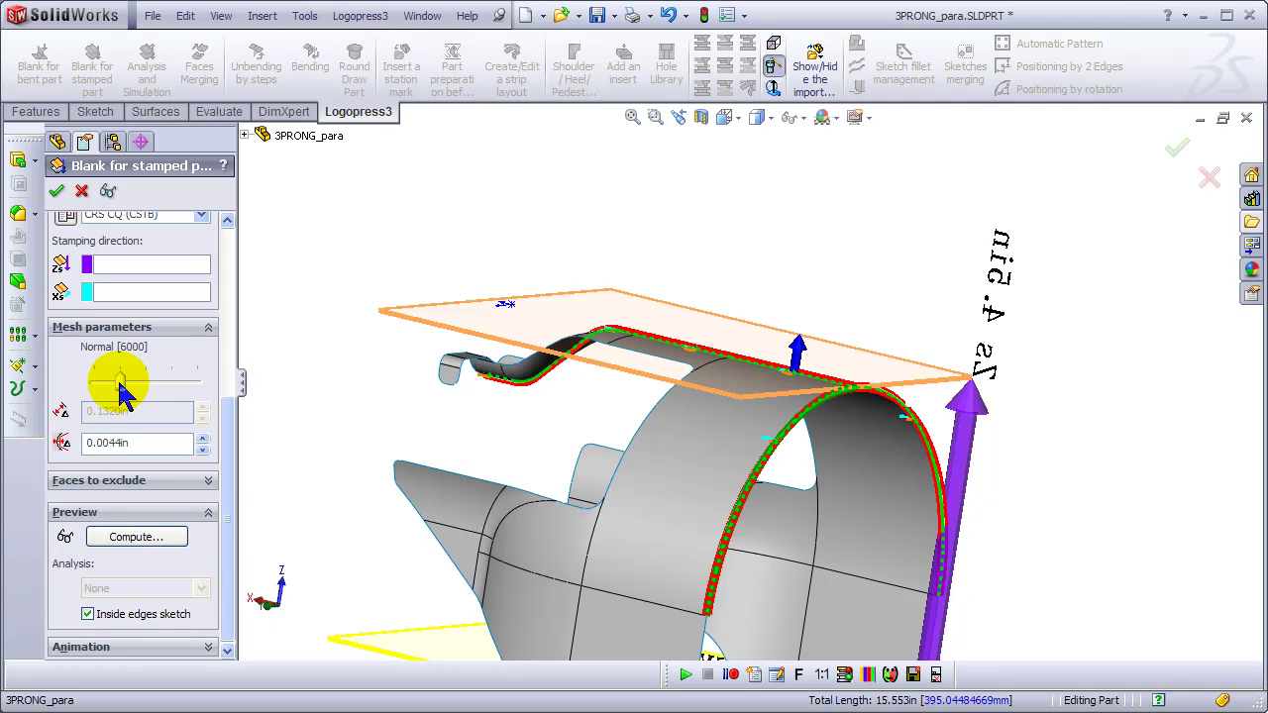
# Step: Compute the preview of the flat blank from the current pinching and mesh settings
pyautogui.moveTo(599, 510); pyautogui.dragTo(738, 560, button='middle')
pyautogui.click(128, 537)
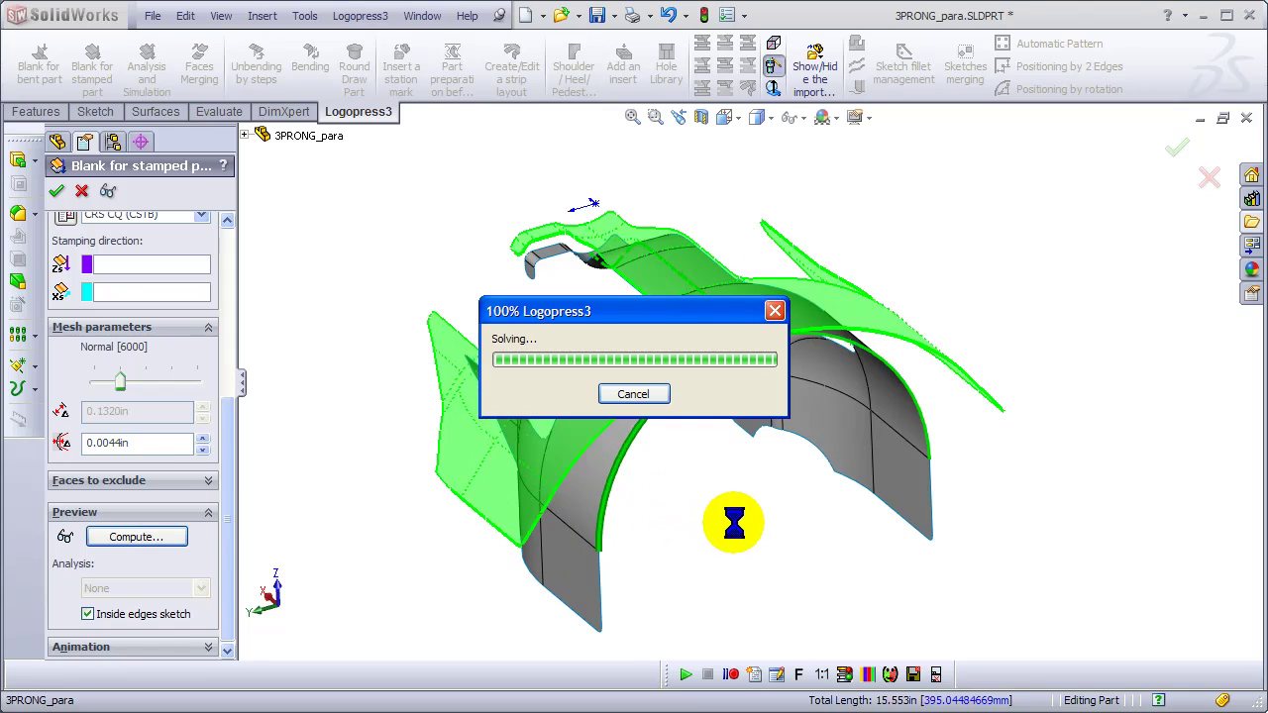
pyautogui.moveTo(703, 406); pyautogui.dragTo(549, 336, button='middle')
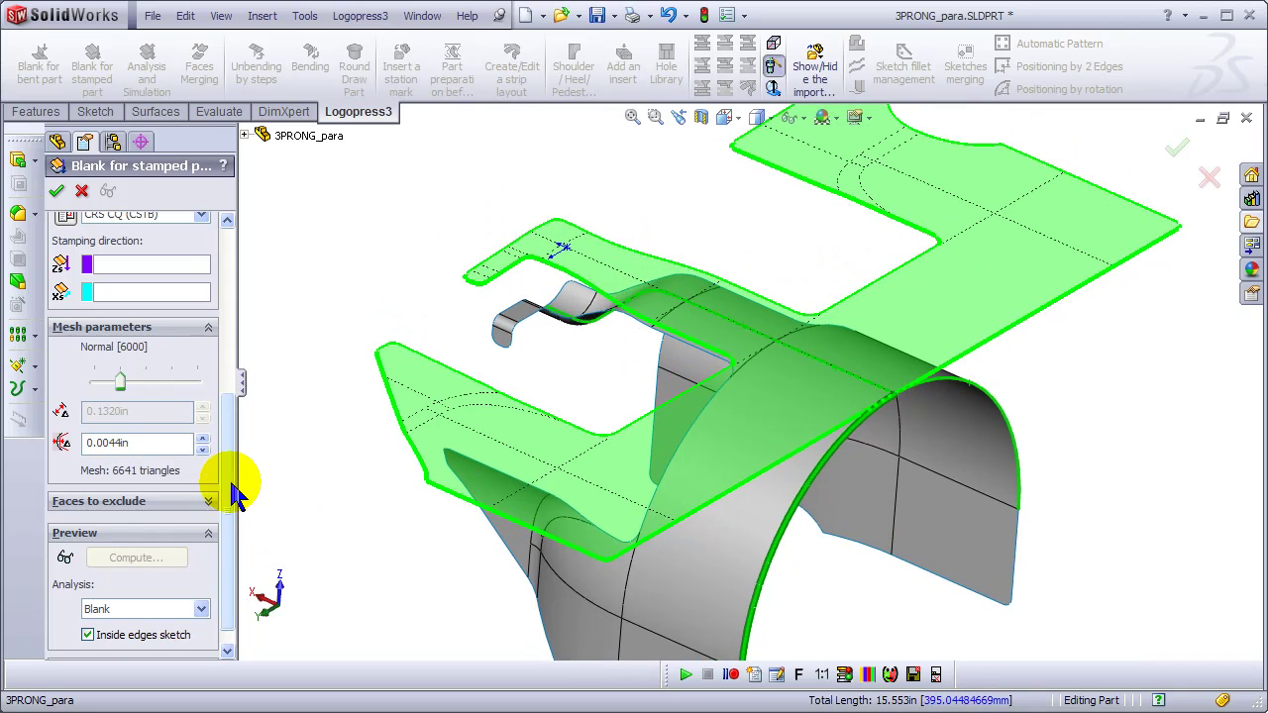
# Step: Show the Mesh analysis on the computed part and examine the triangulation of the whole surface
pyautogui.scroll(-1, 236, 490)
pyautogui.click(198, 585)
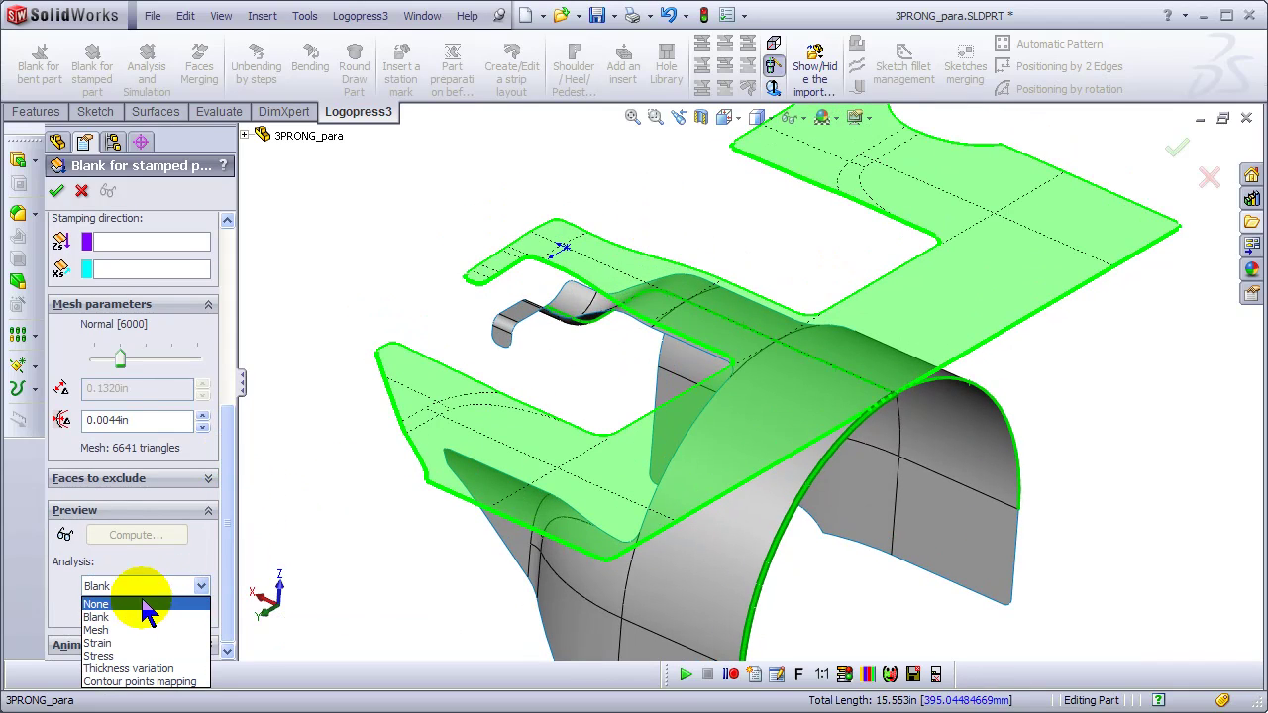
pyautogui.click(96, 631)
pyautogui.moveTo(730, 558); pyautogui.dragTo(694, 311, button='middle')
pyautogui.press('f')
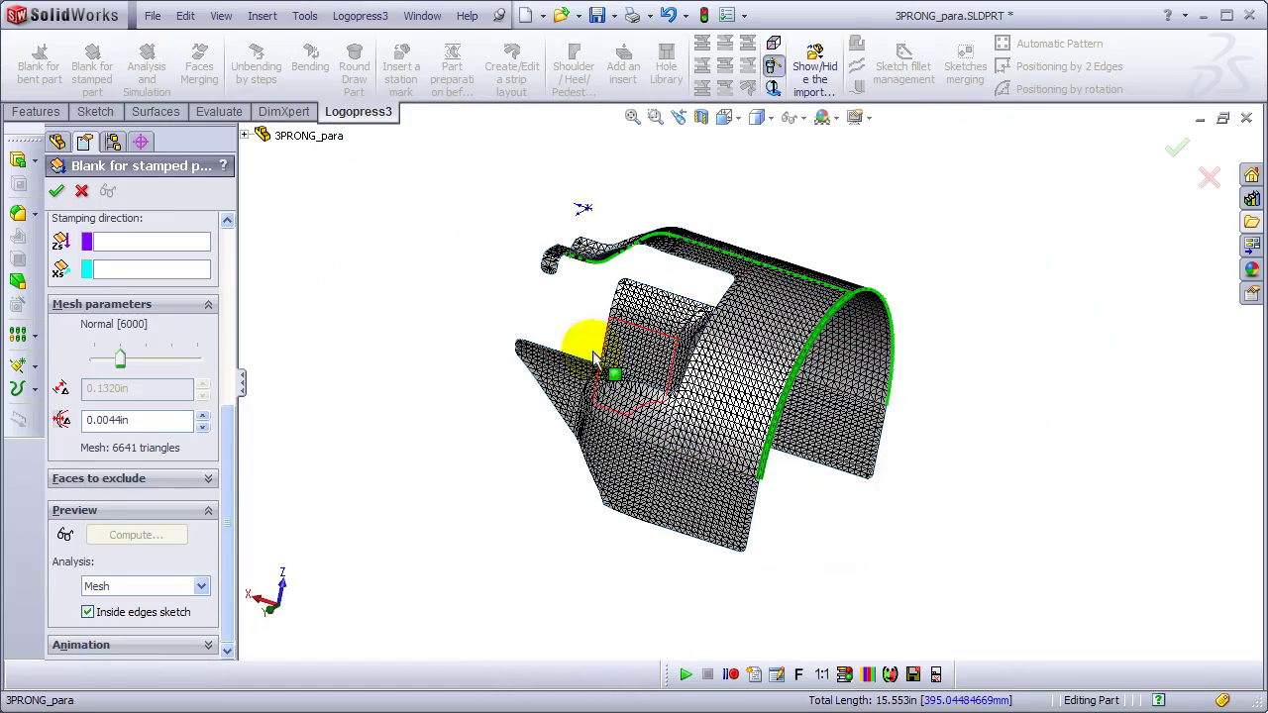
# Step: Examine the Strain analysis and the Stress analysis of the formed part around the prongs
pyautogui.click(201, 586)
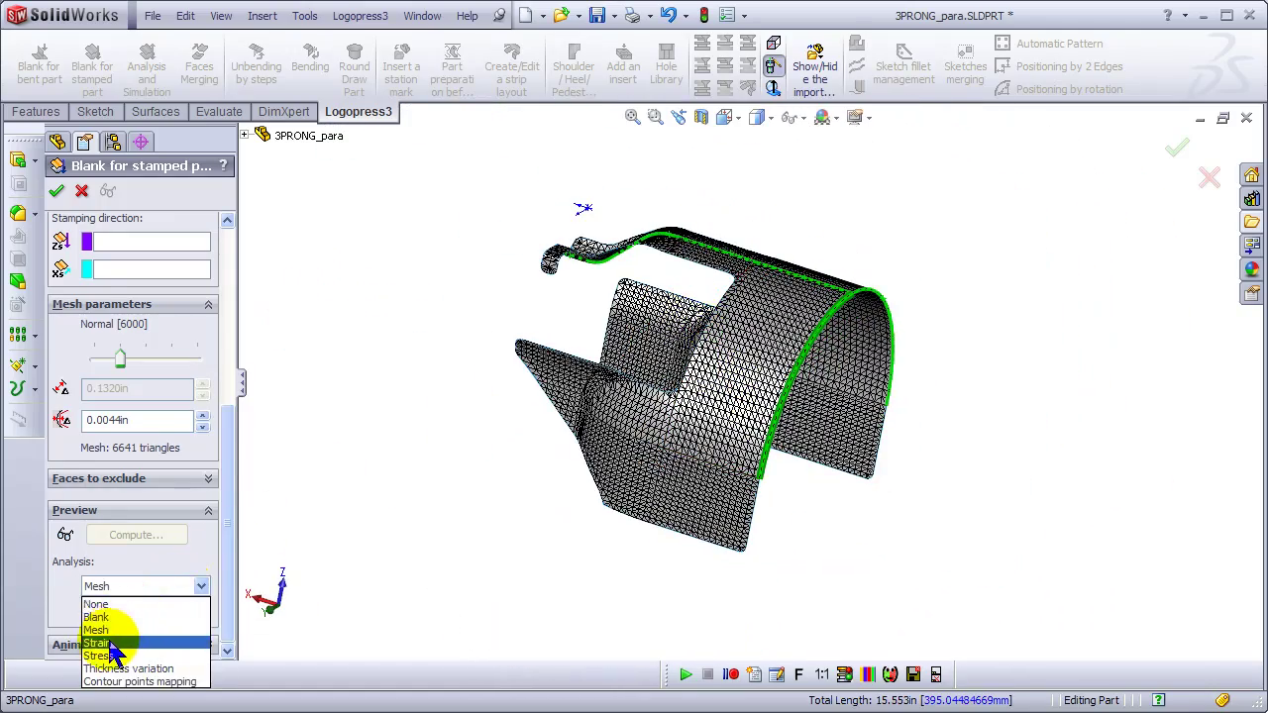
pyautogui.click(96, 643)
pyautogui.moveTo(551, 376); pyautogui.dragTo(535, 396, button='middle')
pyautogui.click(198, 586)
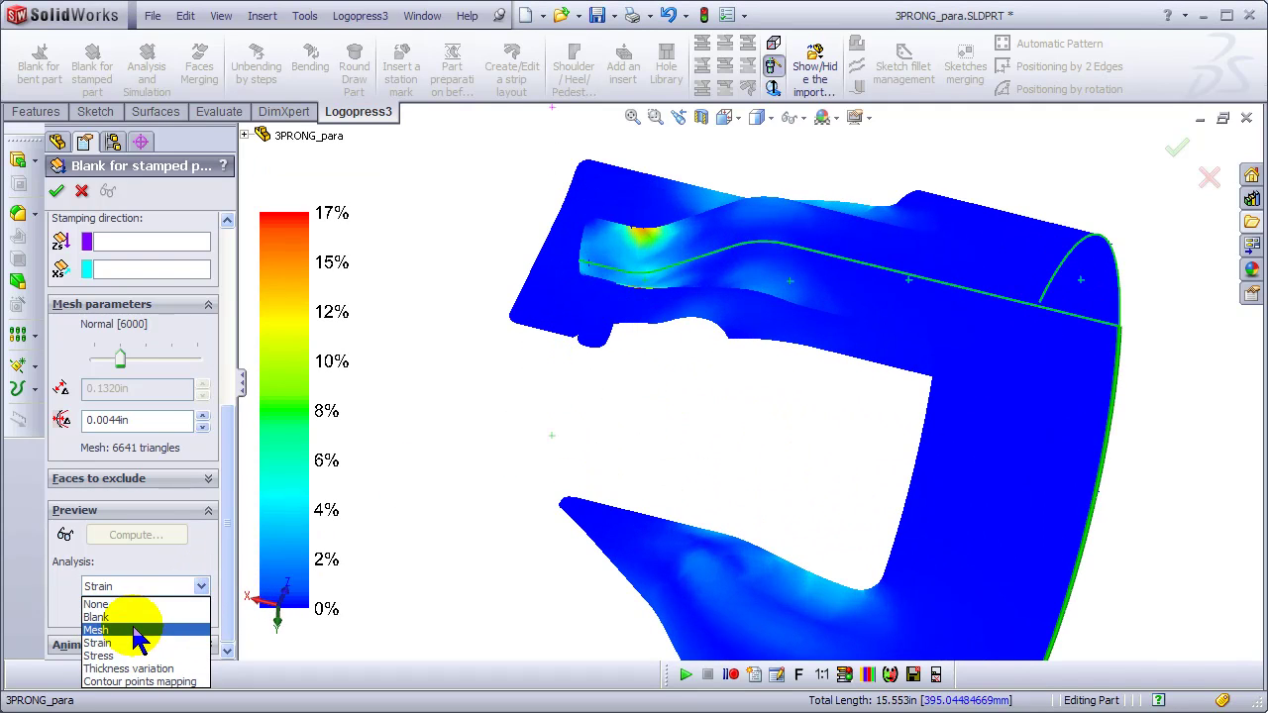
pyautogui.click(99, 656)
pyautogui.moveTo(604, 481); pyautogui.dragTo(776, 429, button='middle')
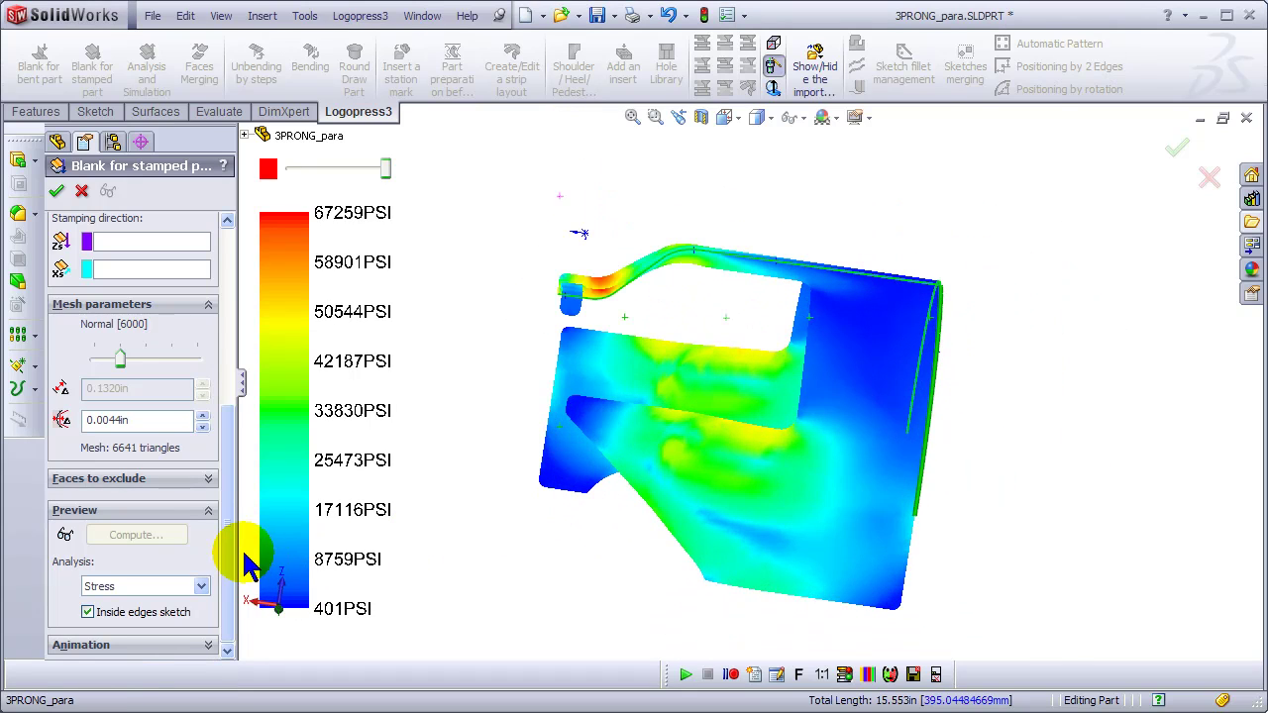
# Step: Play the Stress animation with its speed setting reduced, examine the centre prong up close, and stop the playback
pyautogui.click(187, 642)
pyautogui.click(136, 574)
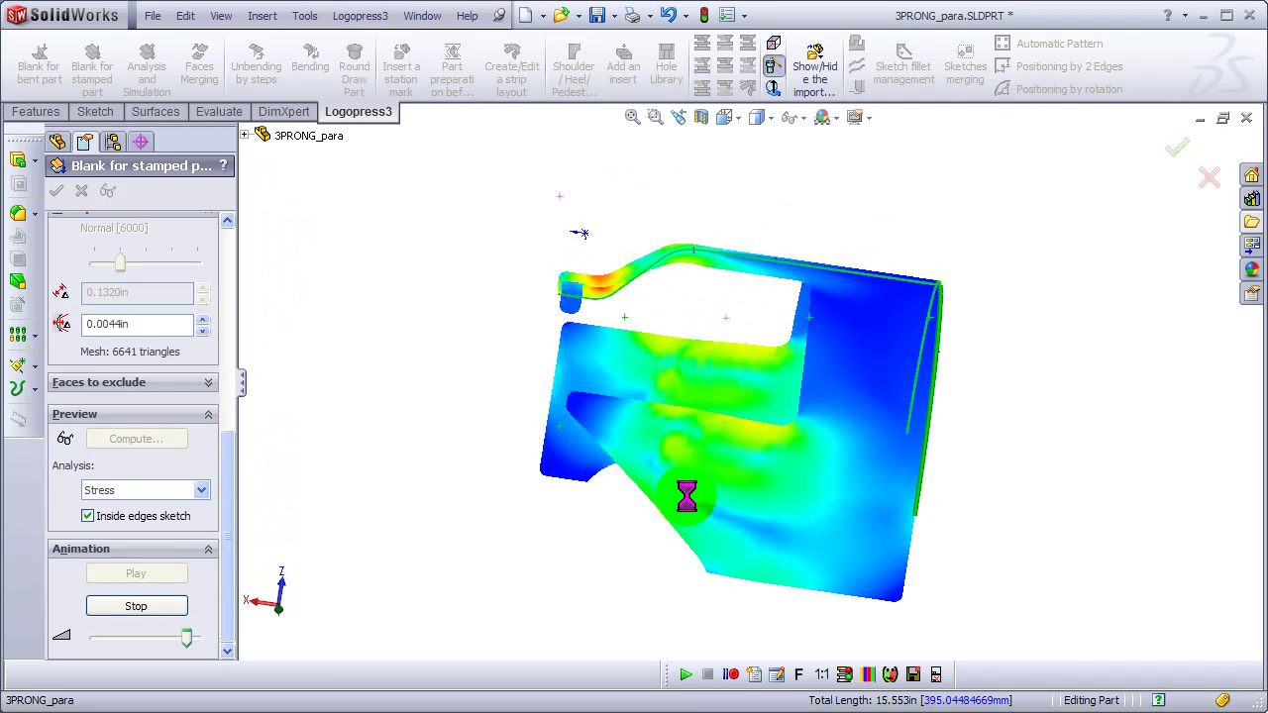
pyautogui.moveTo(185, 636); pyautogui.dragTo(153, 637)
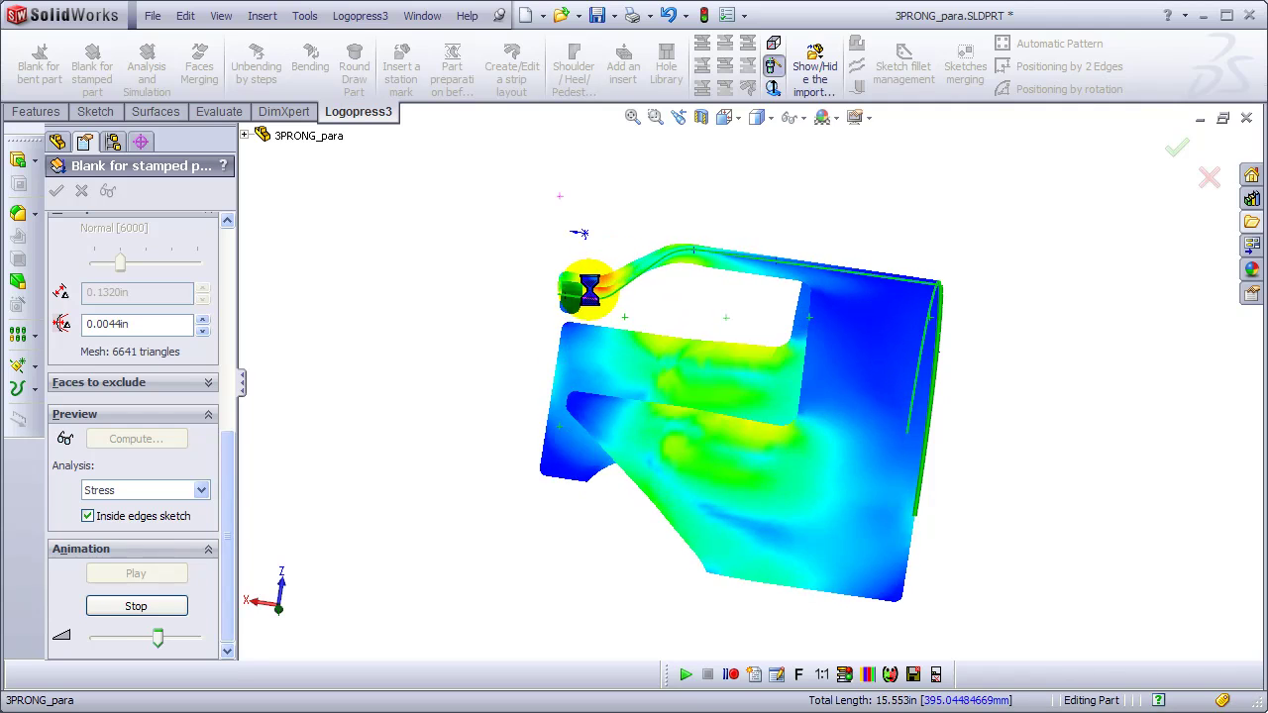
pyautogui.scroll(-5, 611, 449)
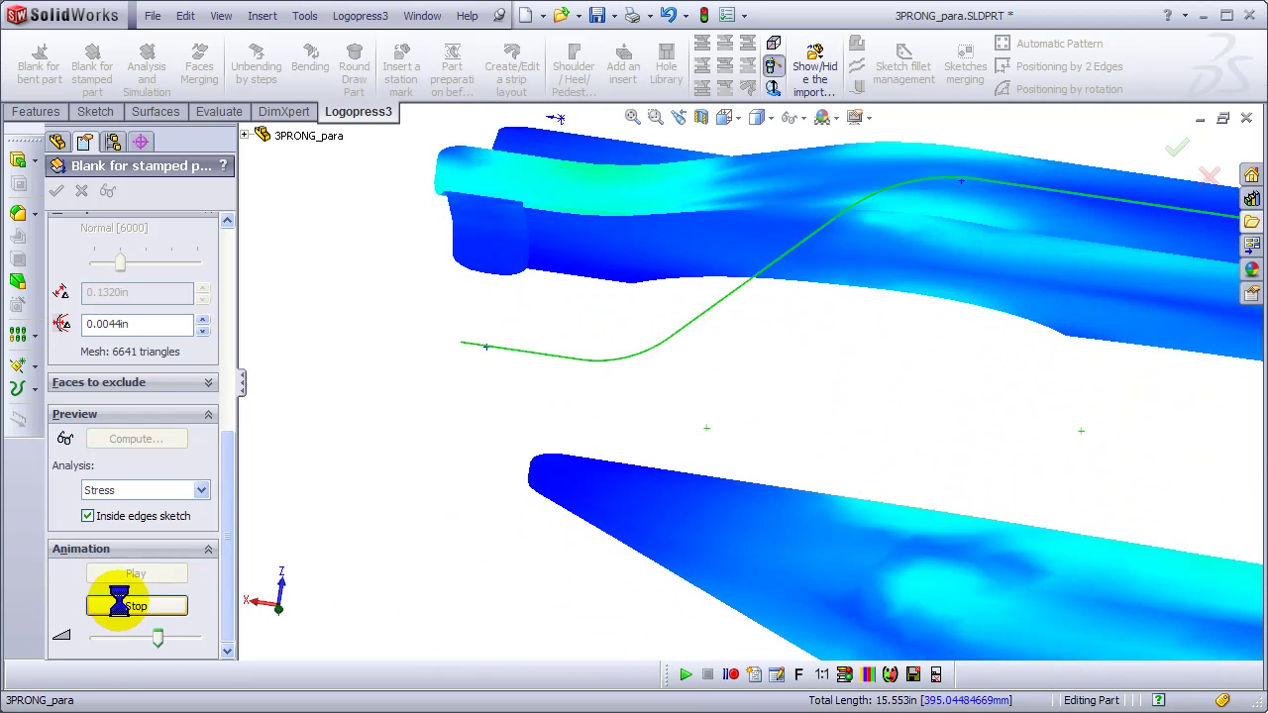
pyautogui.click(126, 604)
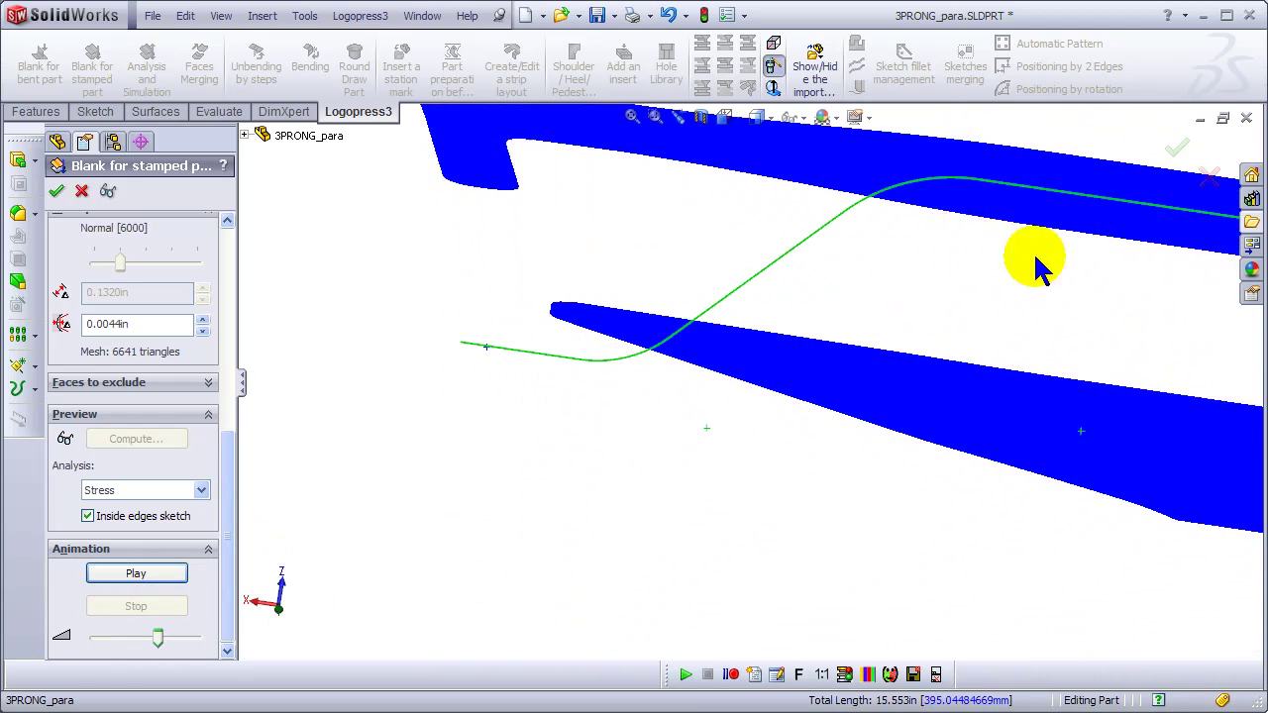
pyautogui.scroll(5, 1062, 382)
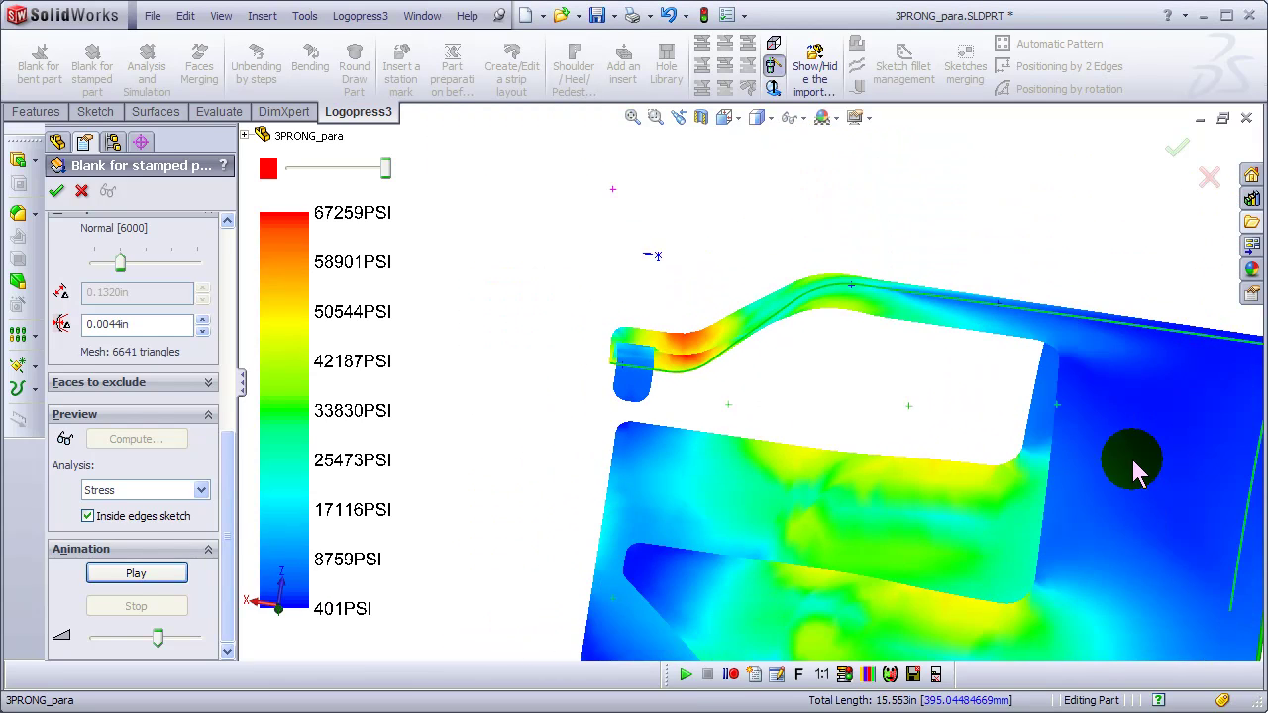
# Step: Examine the Thickness variation analysis around the centre prong, temporarily narrowing the thinning colour scale to -0.6%
pyautogui.moveTo(1132, 462); pyautogui.dragTo(962, 594, button='middle')
pyautogui.click(201, 490)
pyautogui.click(123, 573)
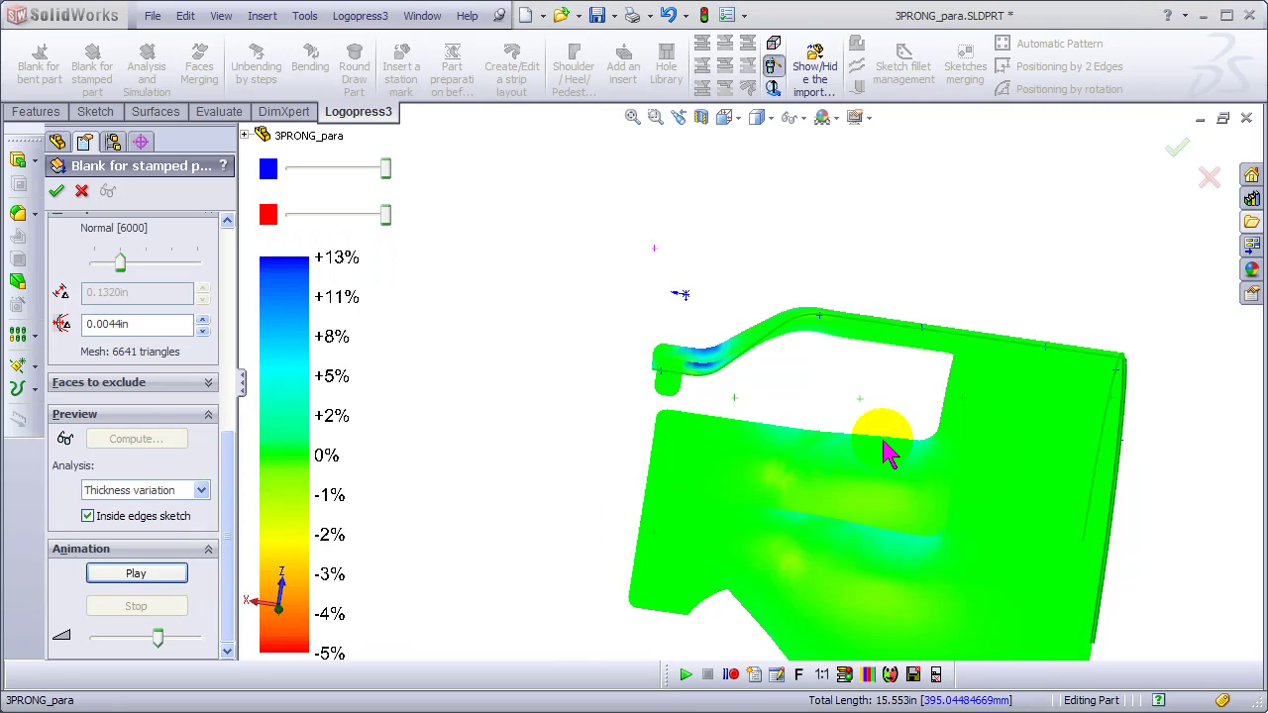
pyautogui.moveTo(885, 451); pyautogui.dragTo(812, 485, button='middle')
pyautogui.scroll(-4, 649, 411)
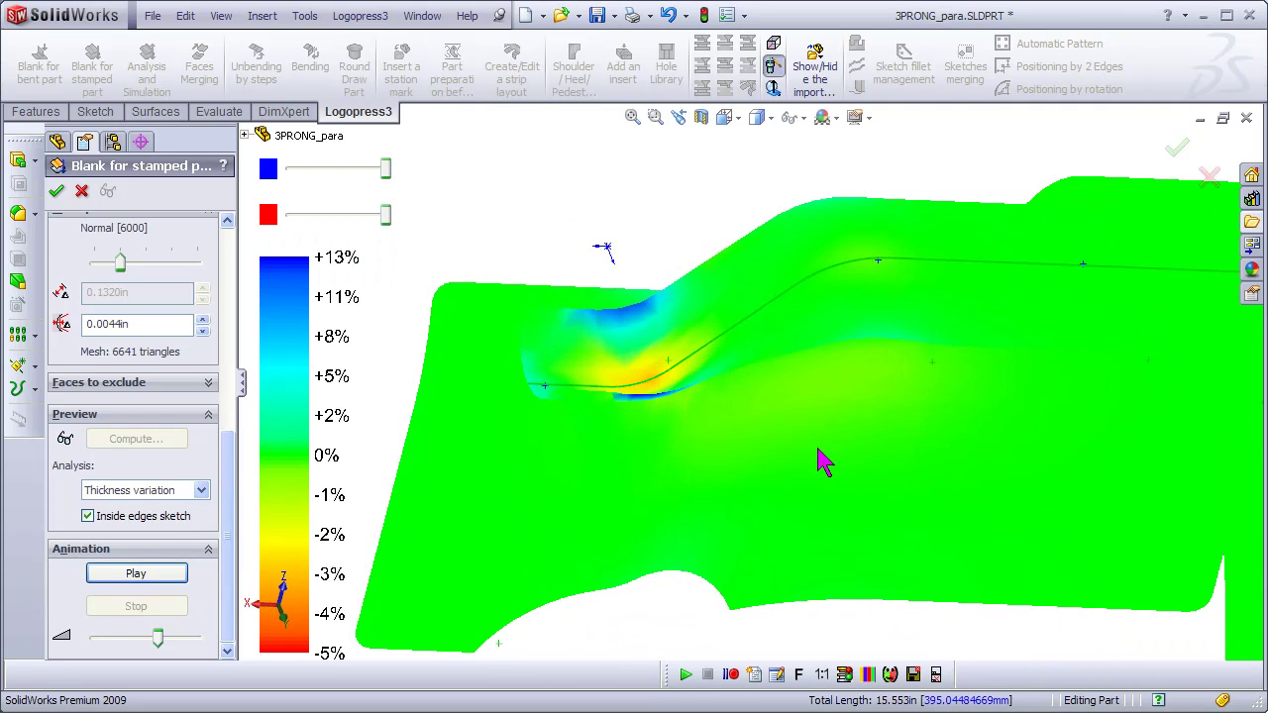
pyautogui.scroll(3, 941, 450)
pyautogui.moveTo(962, 512); pyautogui.dragTo(976, 460, button='middle')
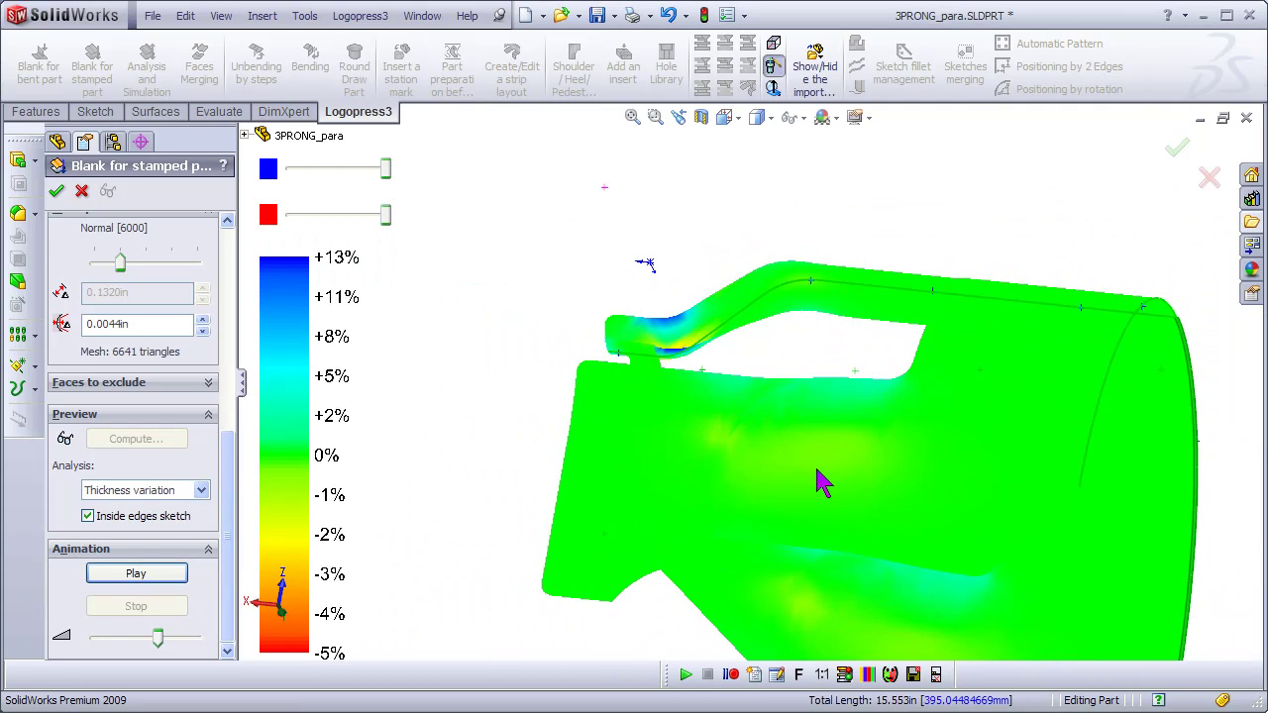
pyautogui.moveTo(384, 225); pyautogui.dragTo(303, 232)
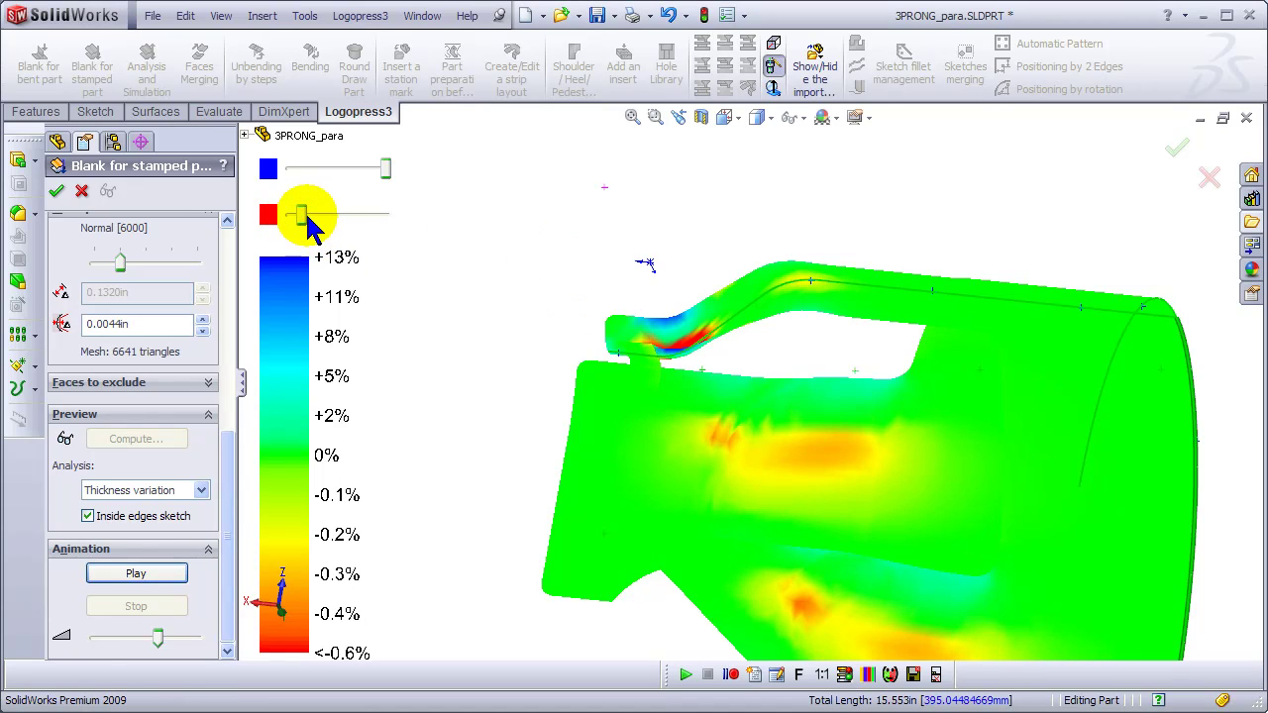
pyautogui.moveTo(308, 219); pyautogui.dragTo(386, 213)
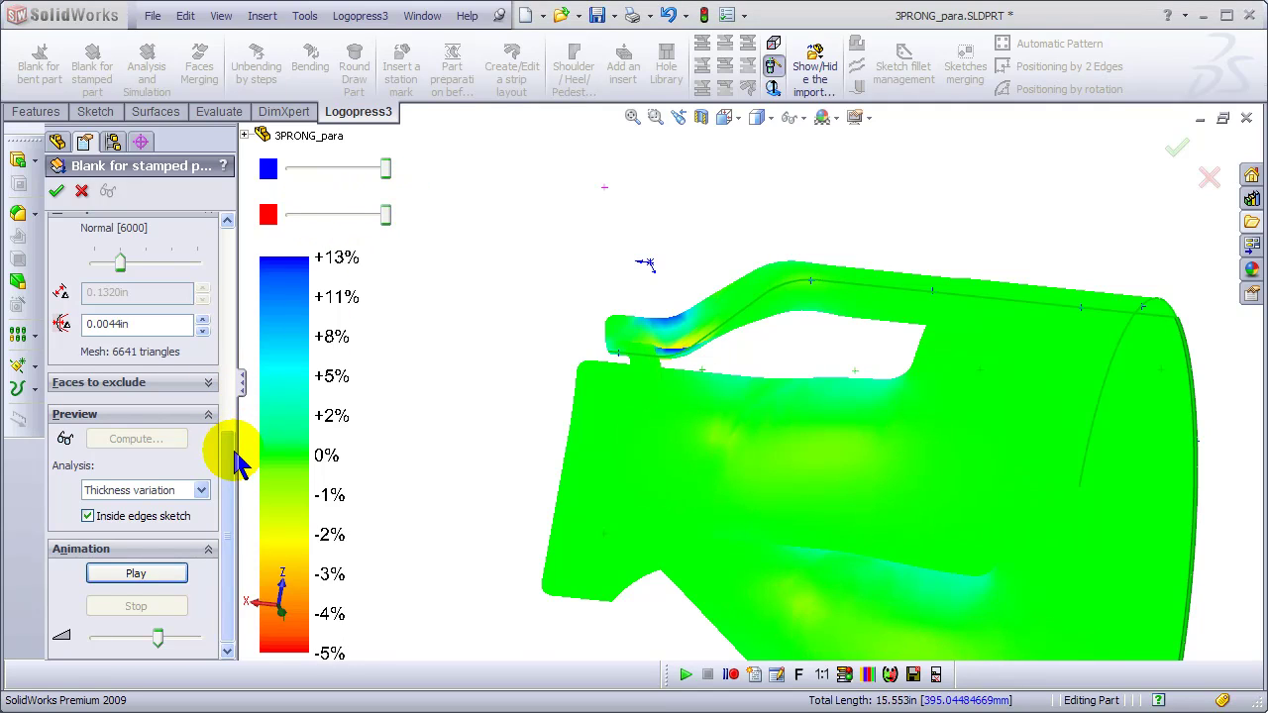
# Step: Show the Contour points mapping analysis and examine how the part's edges map onto the flat blank
pyautogui.click(204, 492)
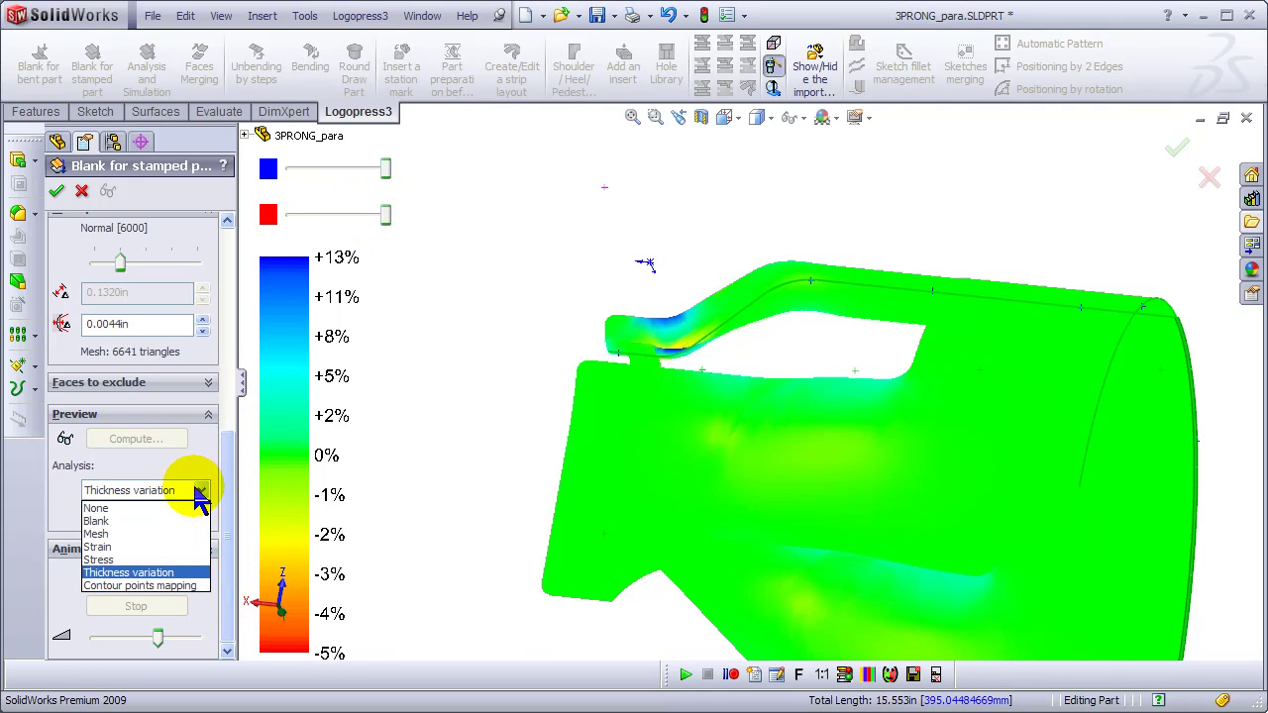
pyautogui.click(189, 585)
pyautogui.moveTo(814, 523); pyautogui.dragTo(848, 526, button='middle')
pyautogui.moveTo(812, 334); pyautogui.dragTo(976, 547, button='middle')
pyautogui.scroll(5, 966, 525)
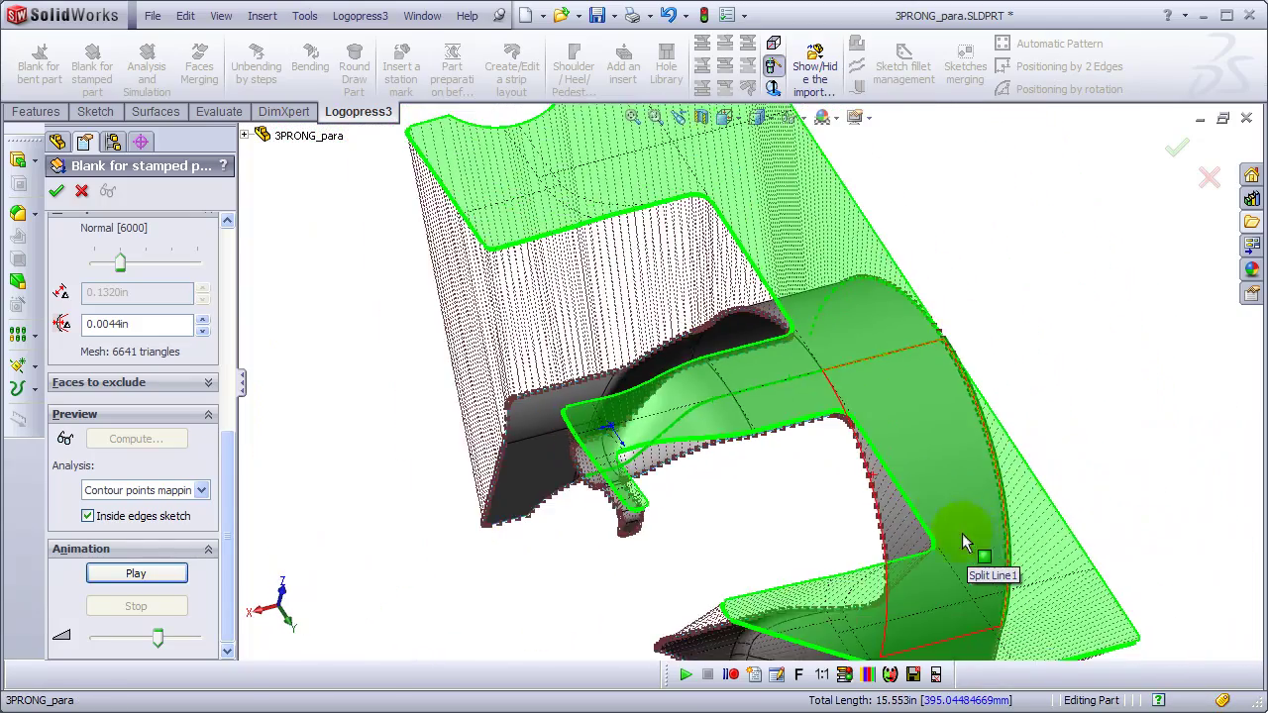
pyautogui.moveTo(970, 529); pyautogui.dragTo(883, 504, button='middle')
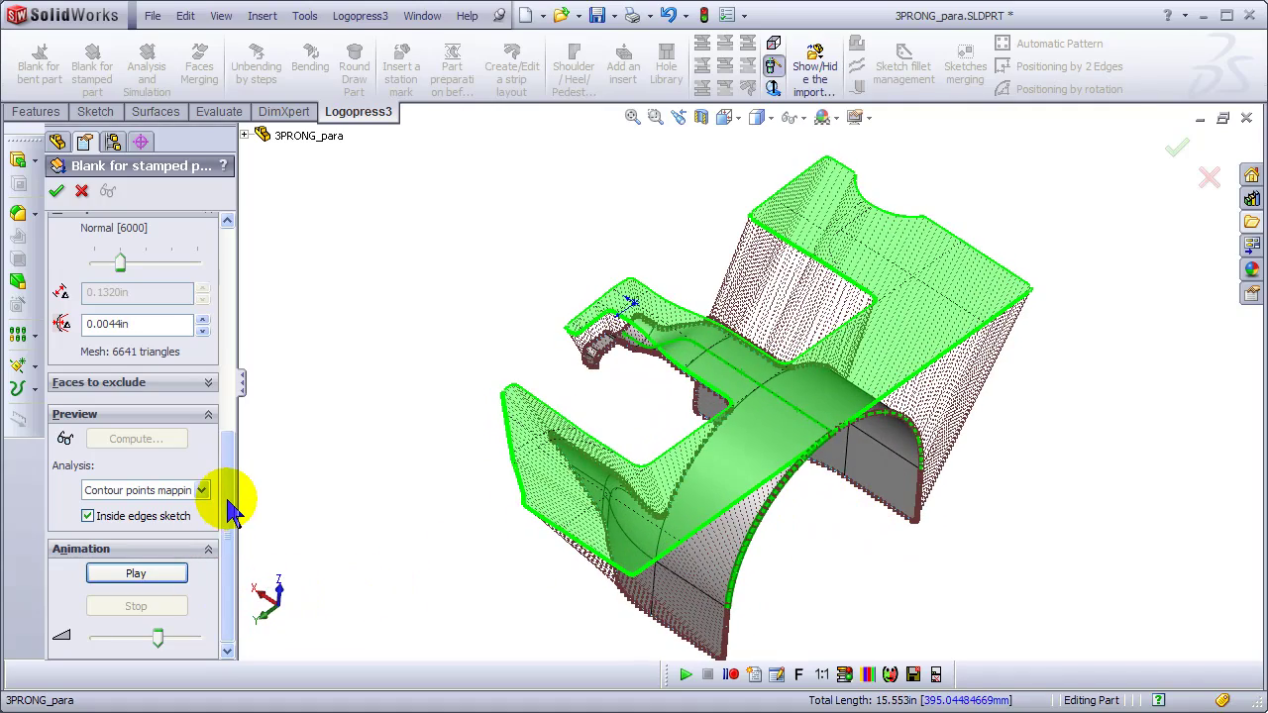
# Step: Accept the computed blank and examine its flat outline face-on around the centre prong's hooked tip
pyautogui.moveTo(228, 505); pyautogui.dragTo(222, 274)
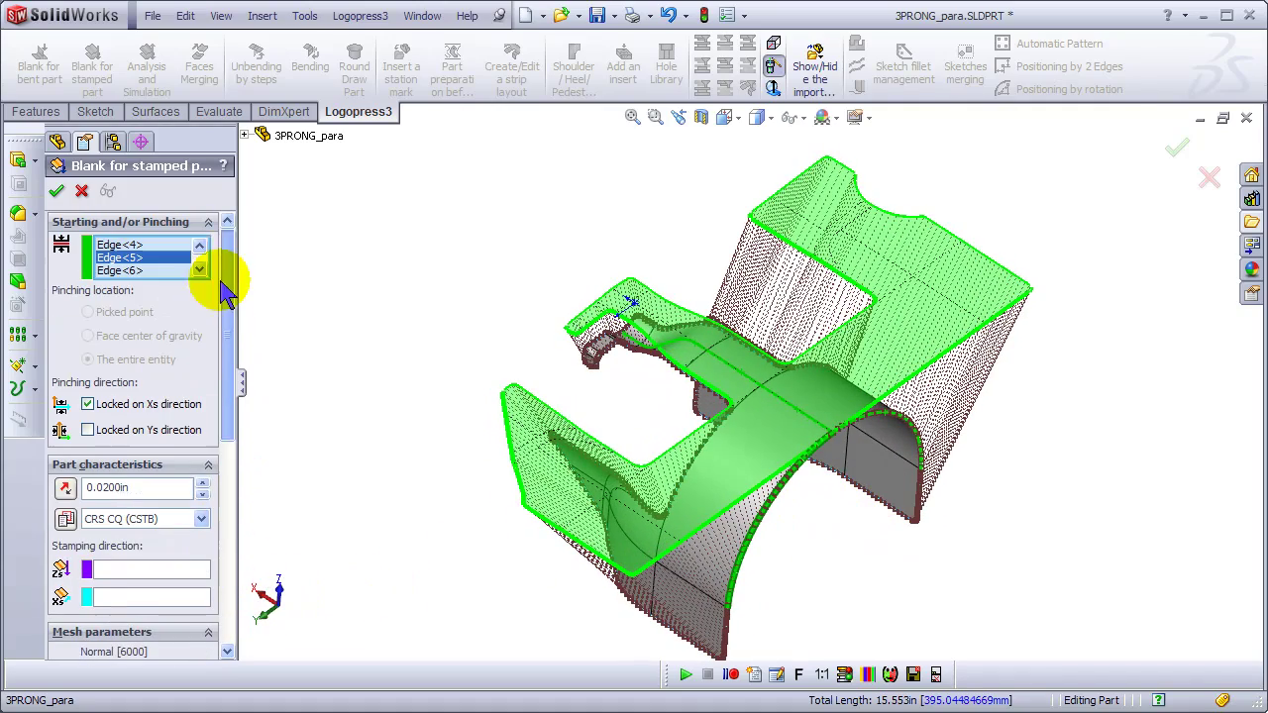
pyautogui.click(56, 192)
pyautogui.moveTo(1011, 482); pyautogui.dragTo(938, 410, button='middle')
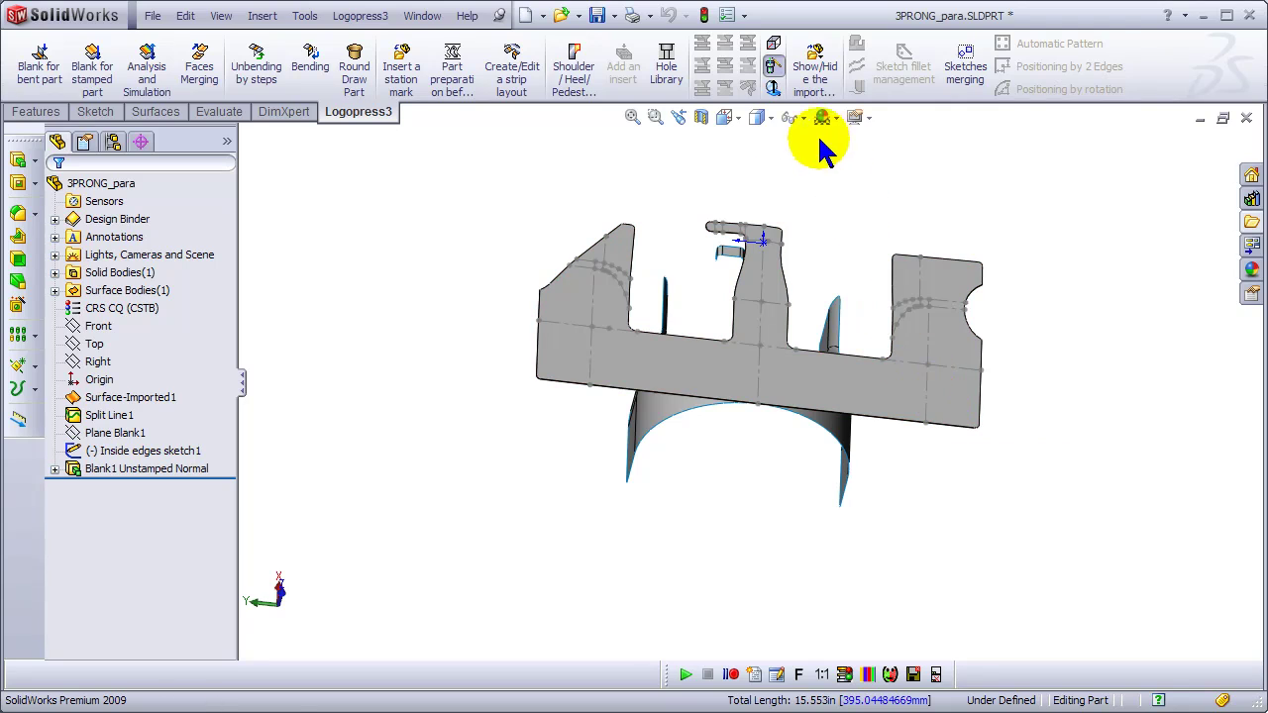
pyautogui.click(726, 119)
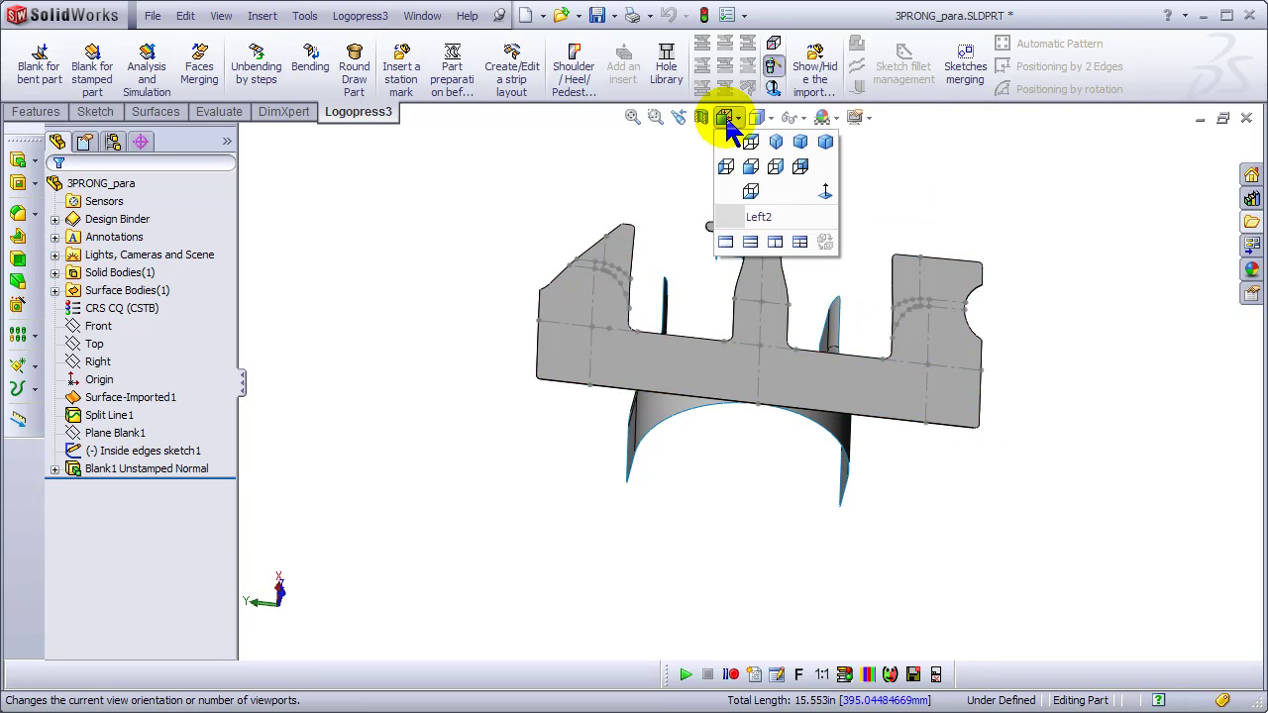
pyautogui.click(750, 168)
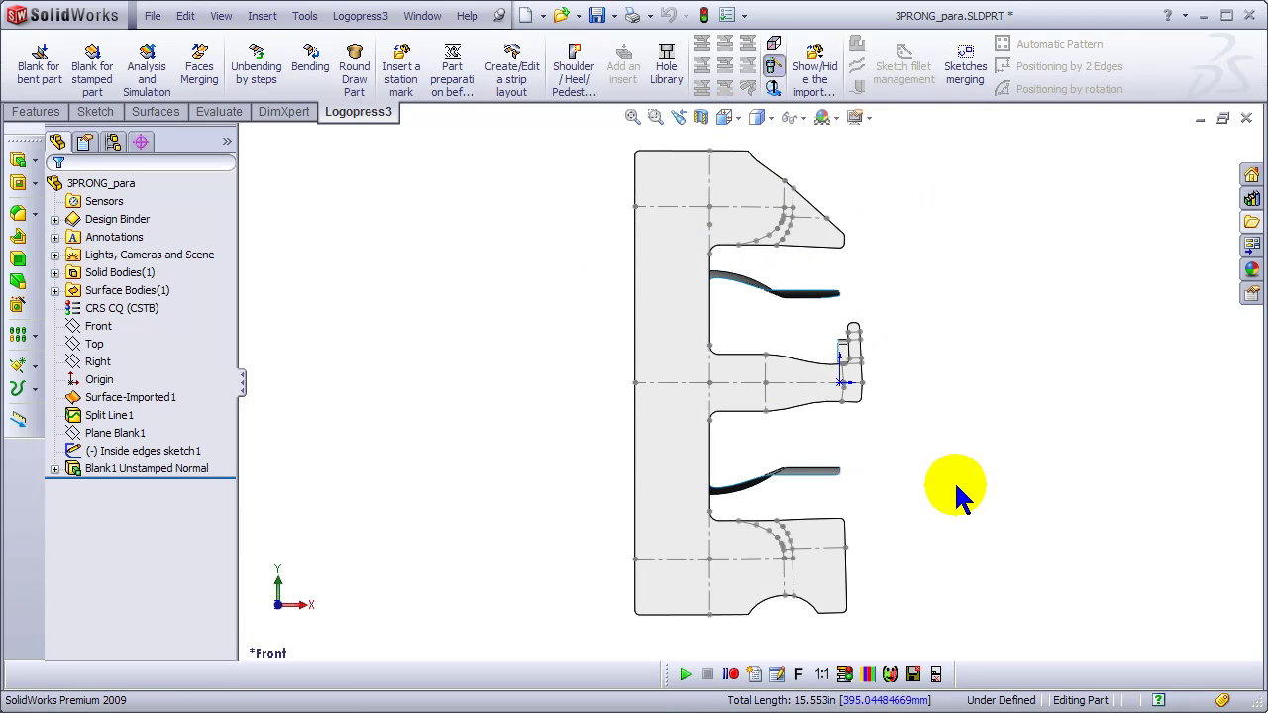
pyautogui.hotkey('ctrl', '8')
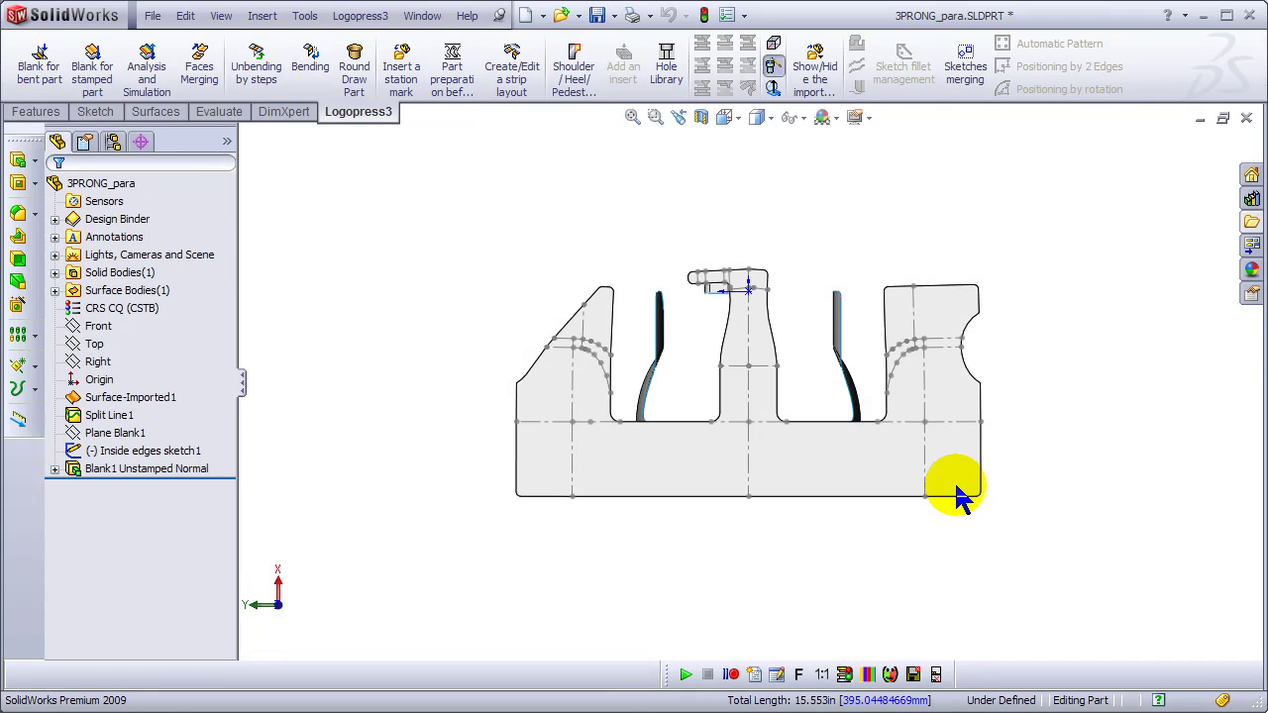
pyautogui.scroll(-4, 750, 362)
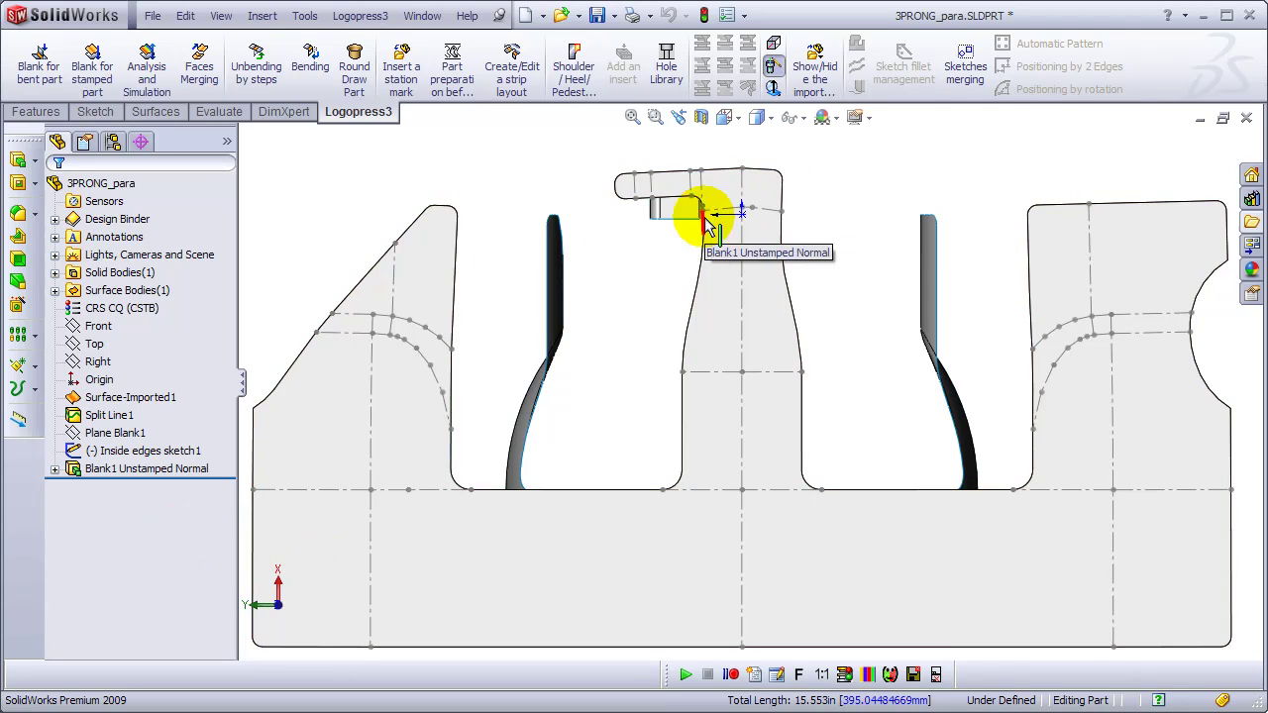
# Step: Hide the Inside edges sketch1 sketch lying over the flat blank
pyautogui.click(129, 470)
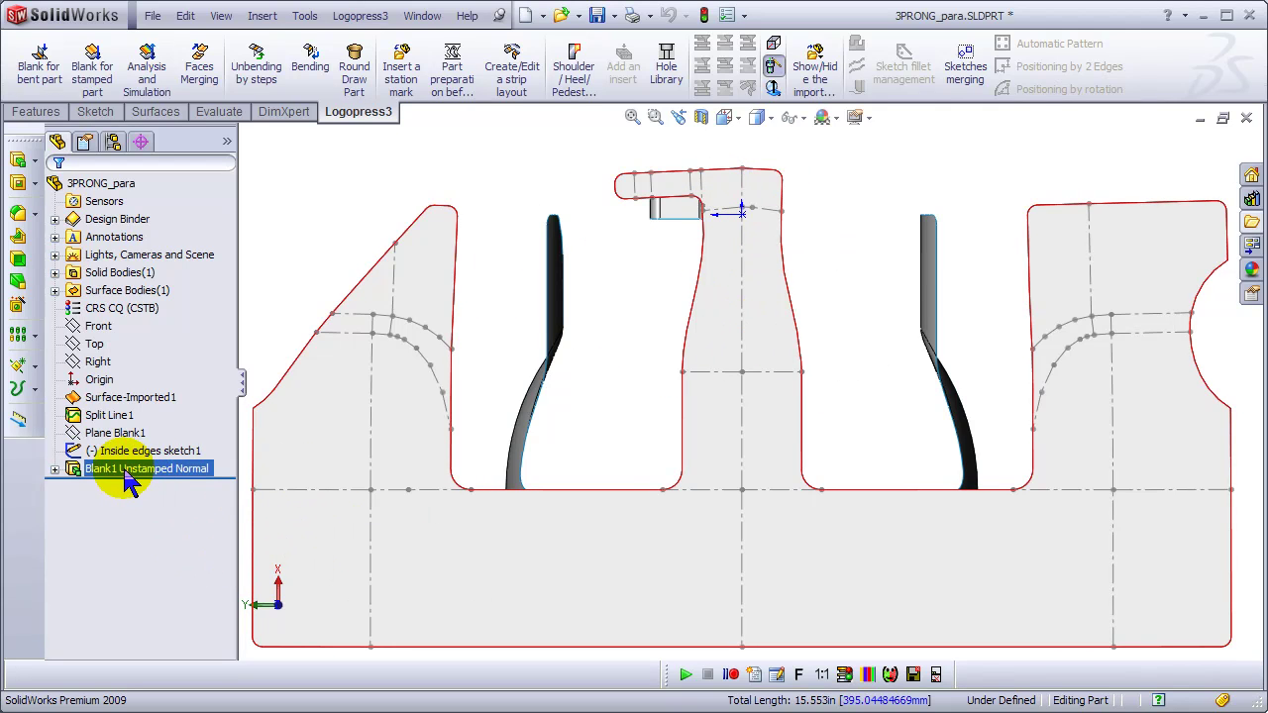
pyautogui.click(139, 451)
pyautogui.click(139, 418)
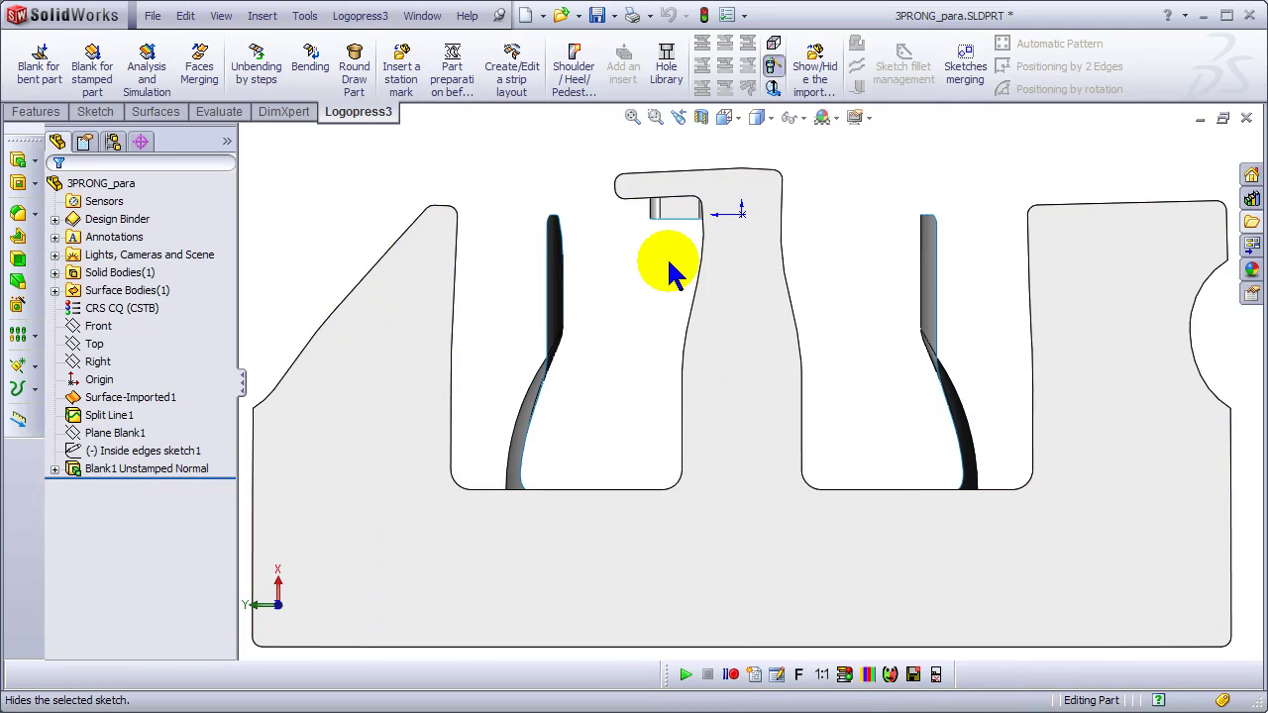
# Step: Check the straightness of the hooked tip's upper edge and the pointed prong's inner edge with an on-screen ruler, and dismiss the ruler
pyautogui.scroll(-5, 738, 190)
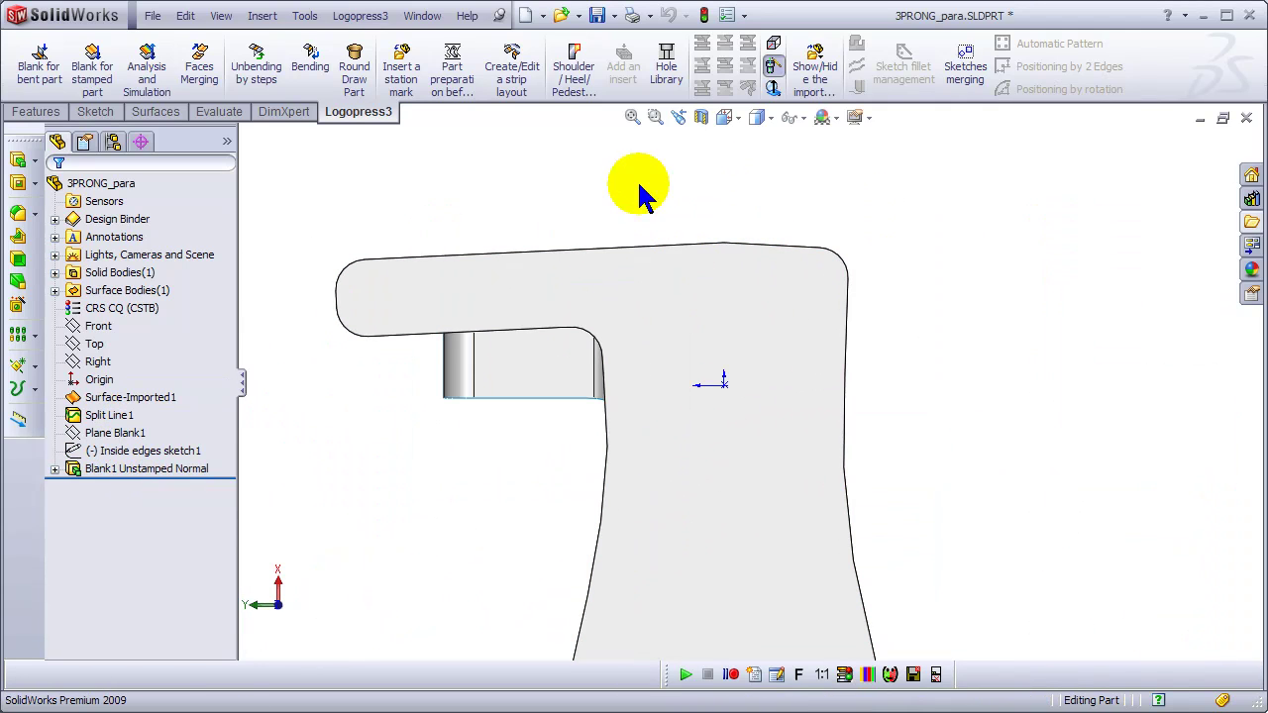
pyautogui.moveTo(456, 74); pyautogui.dragTo(466, 212)
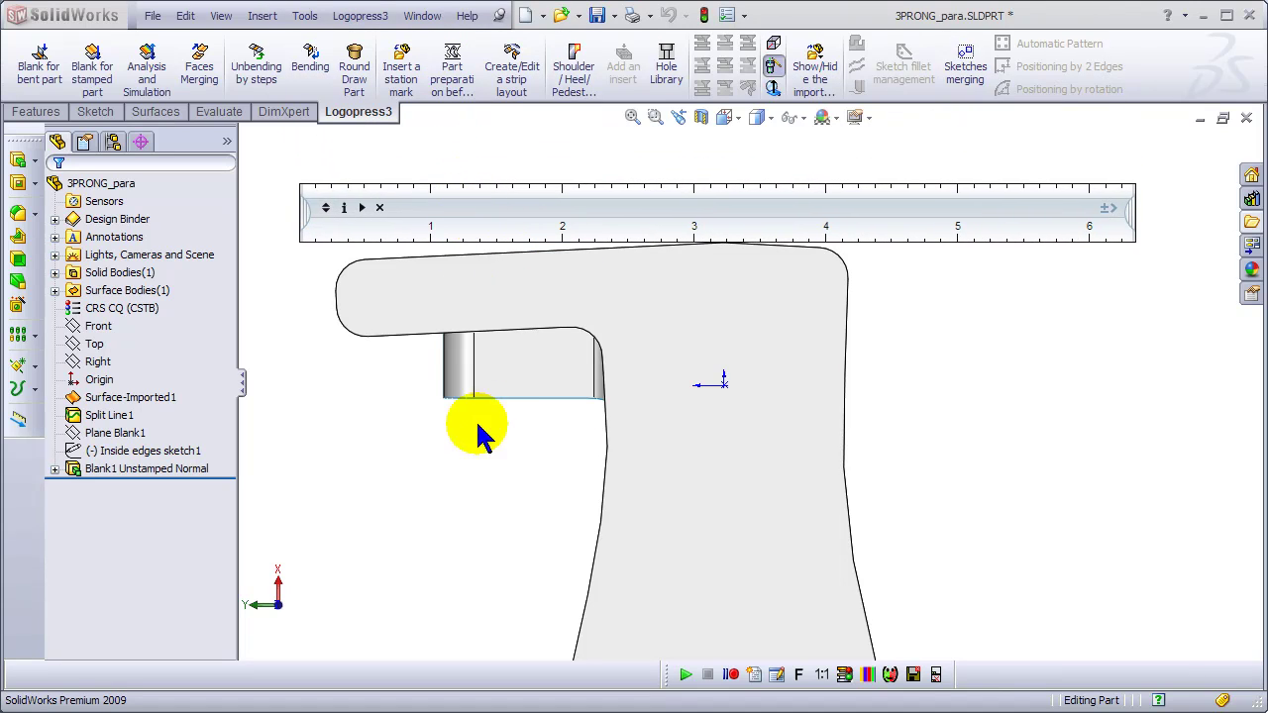
pyautogui.scroll(4, 446, 535)
pyautogui.scroll(-5, 644, 594)
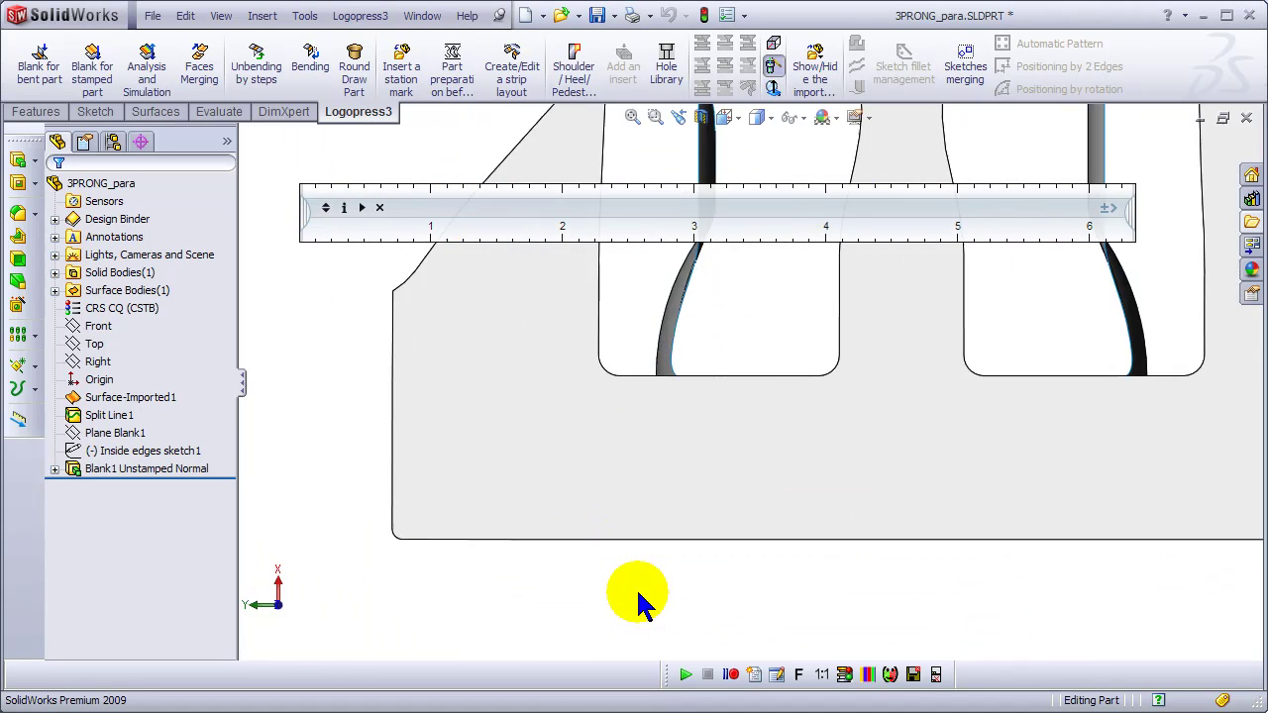
pyautogui.scroll(-2, 659, 184)
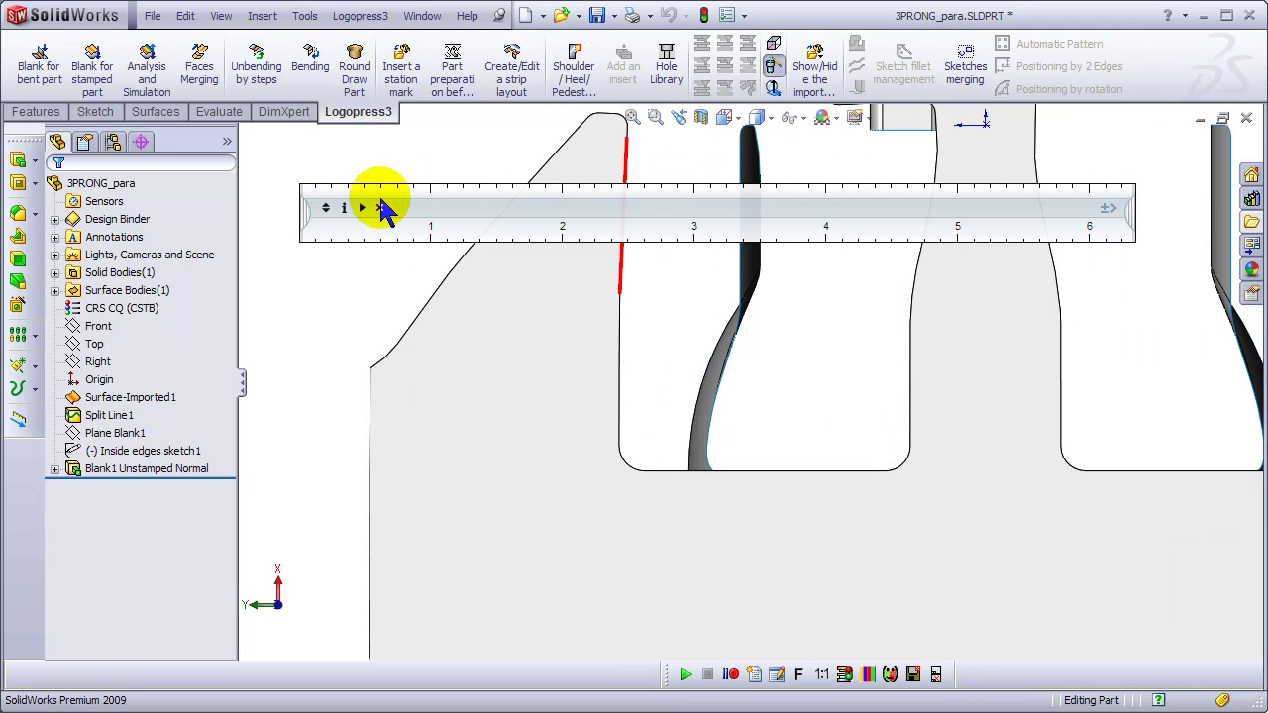
pyautogui.click(325, 208)
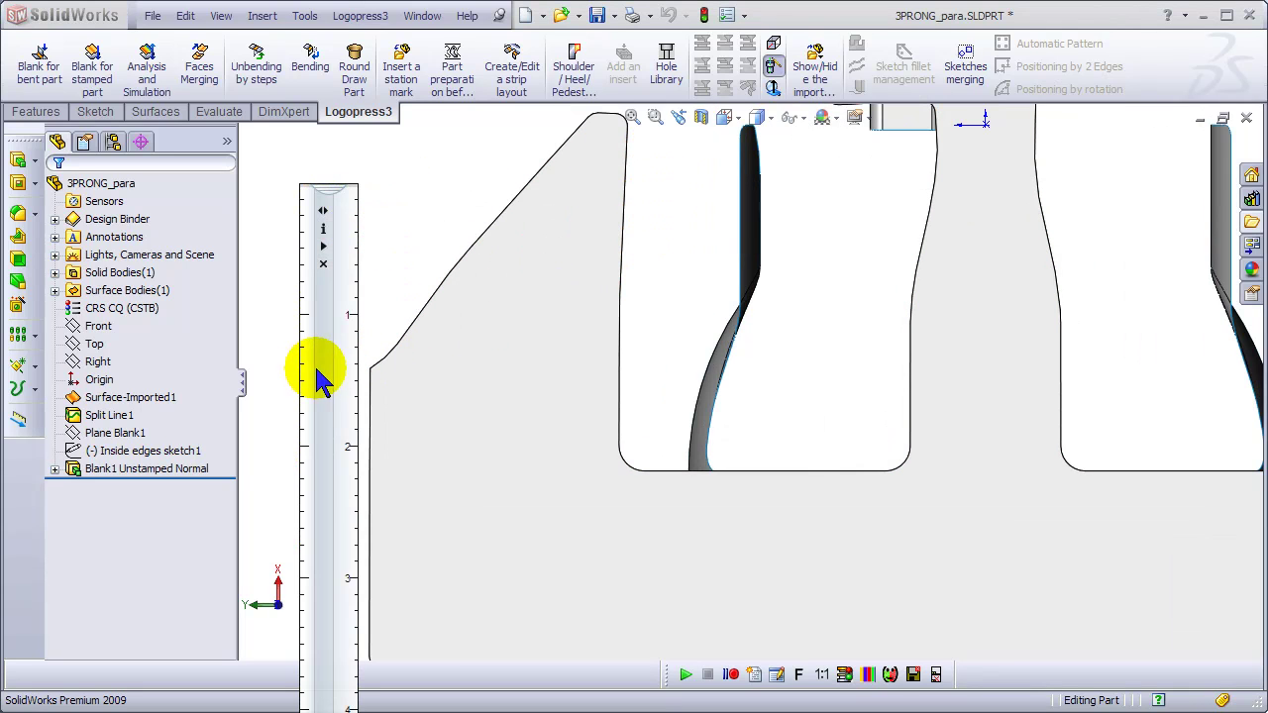
pyautogui.moveTo(325, 376); pyautogui.dragTo(651, 306)
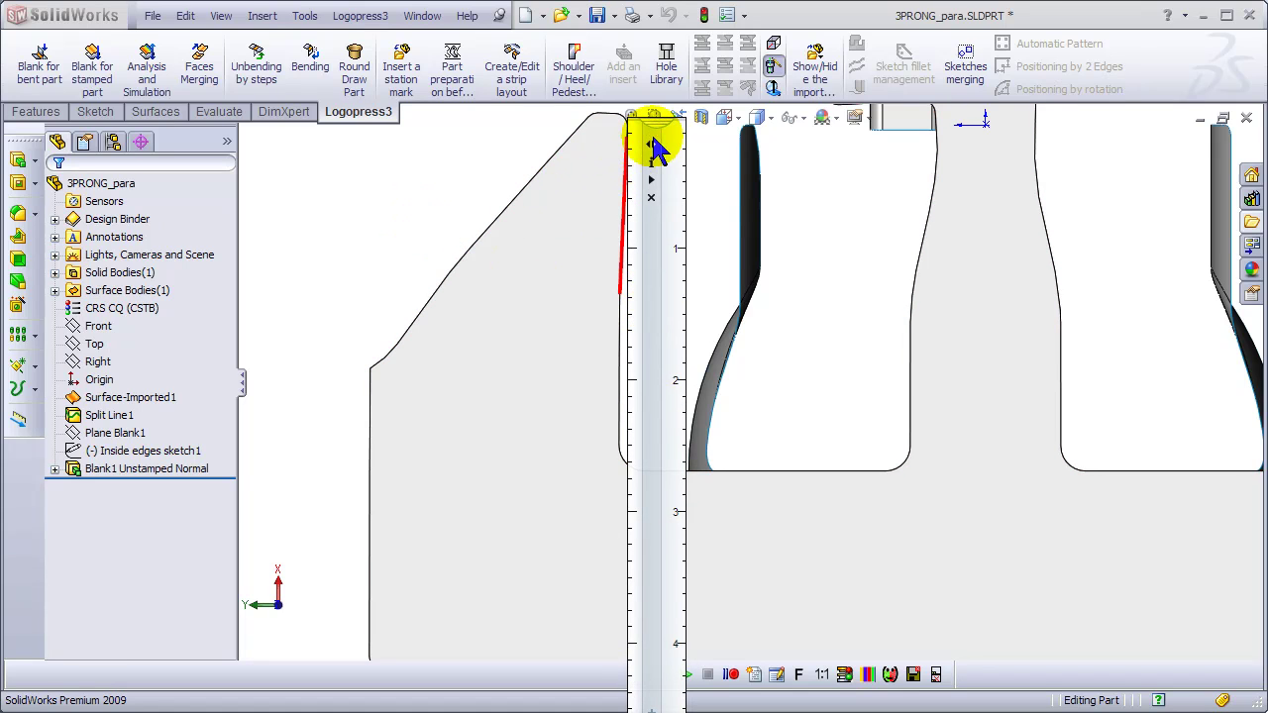
pyautogui.click(650, 145)
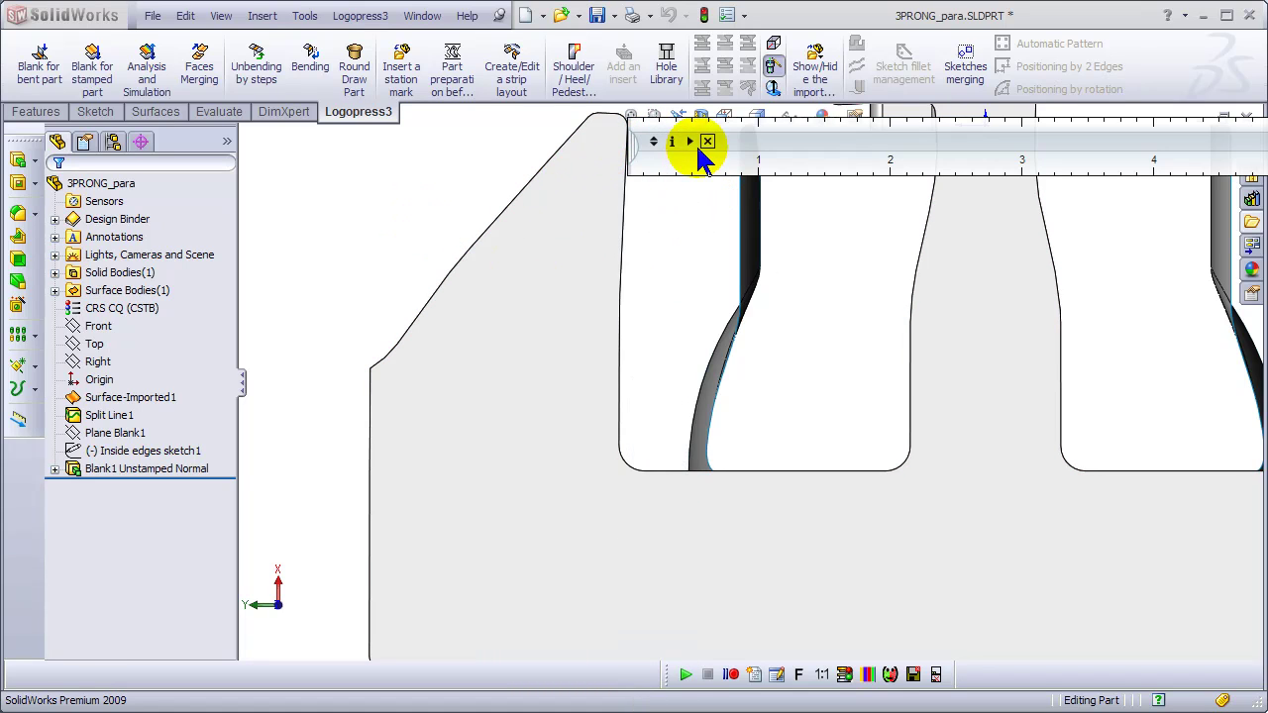
pyautogui.click(713, 142)
# Step: Check the radii of the two rounded corners at the end of the flat blank's hooked tip
pyautogui.scroll(3, 872, 287)
pyautogui.moveTo(881, 269); pyautogui.dragTo(722, 326, button='middle')
pyautogui.scroll(-3, 702, 365)
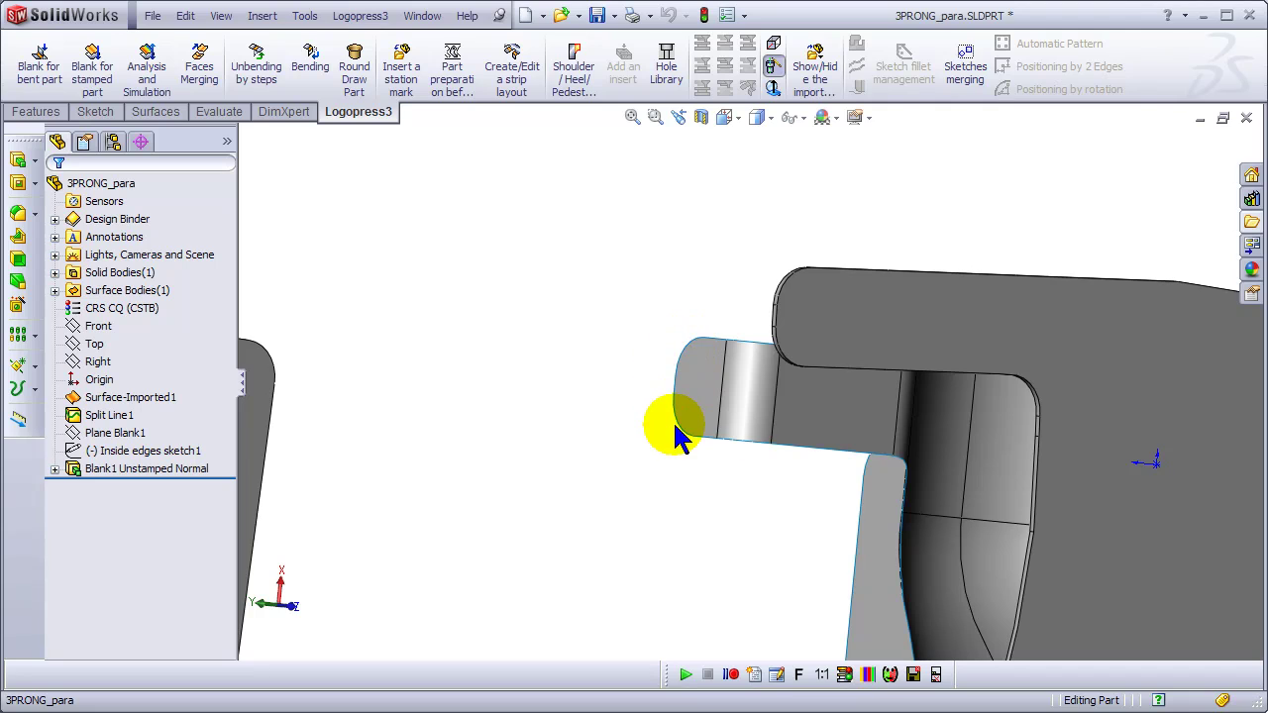
pyautogui.click(792, 287)
pyautogui.scroll(-2, 783, 306)
pyautogui.moveTo(783, 306); pyautogui.dragTo(773, 267, button='middle')
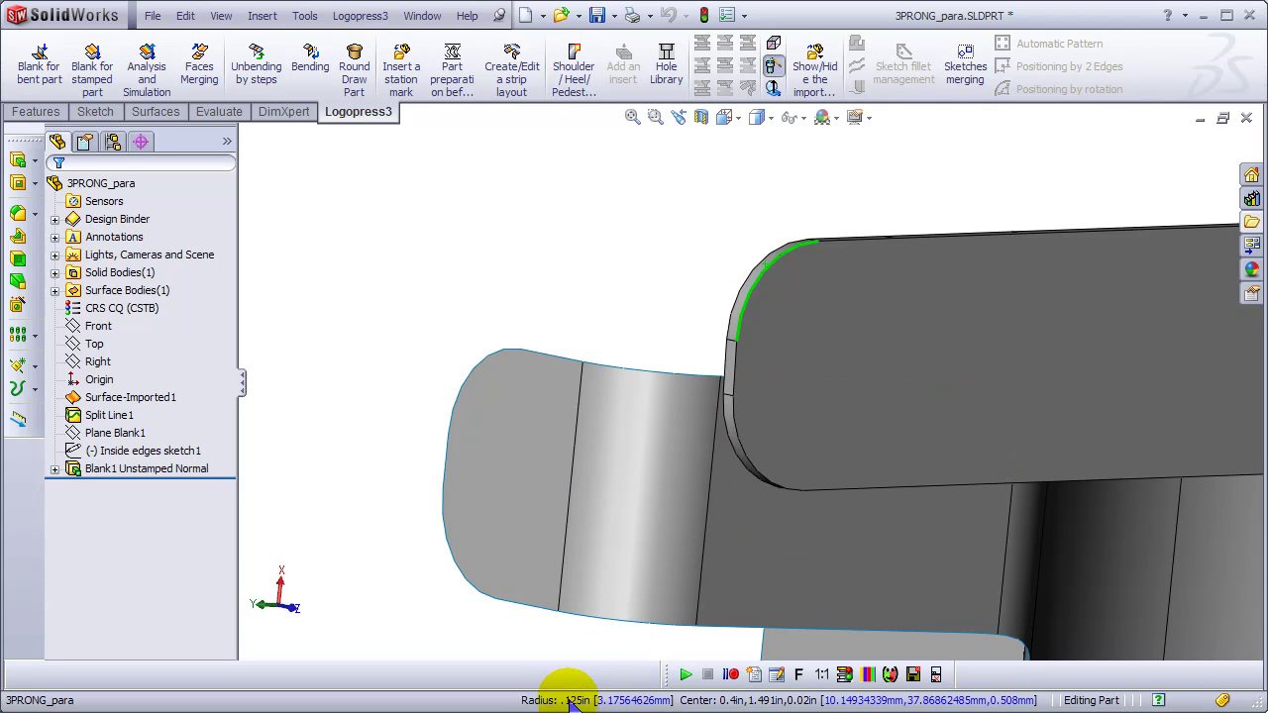
pyautogui.click(746, 456)
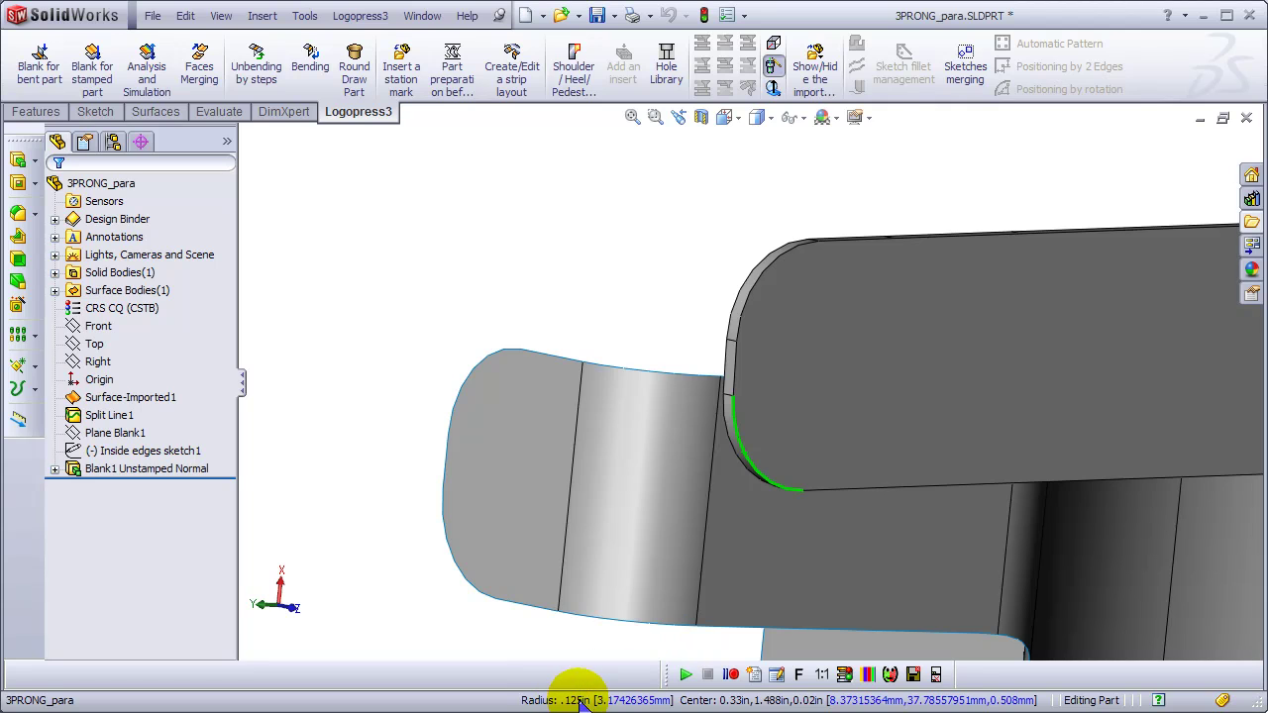
# Step: Measure the distance between the blank's long straight base edge and the Right plane
pyautogui.hotkey('ctrl', '1')
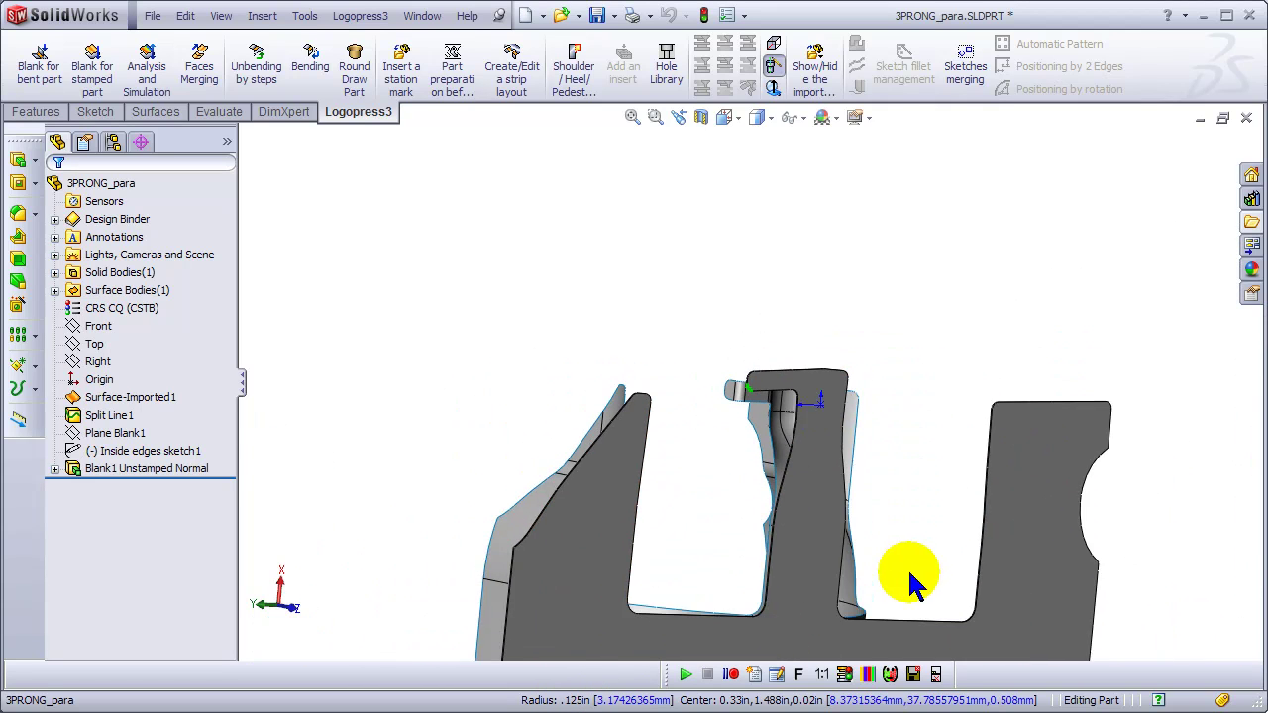
pyautogui.moveTo(895, 580); pyautogui.dragTo(775, 368, button='middle')
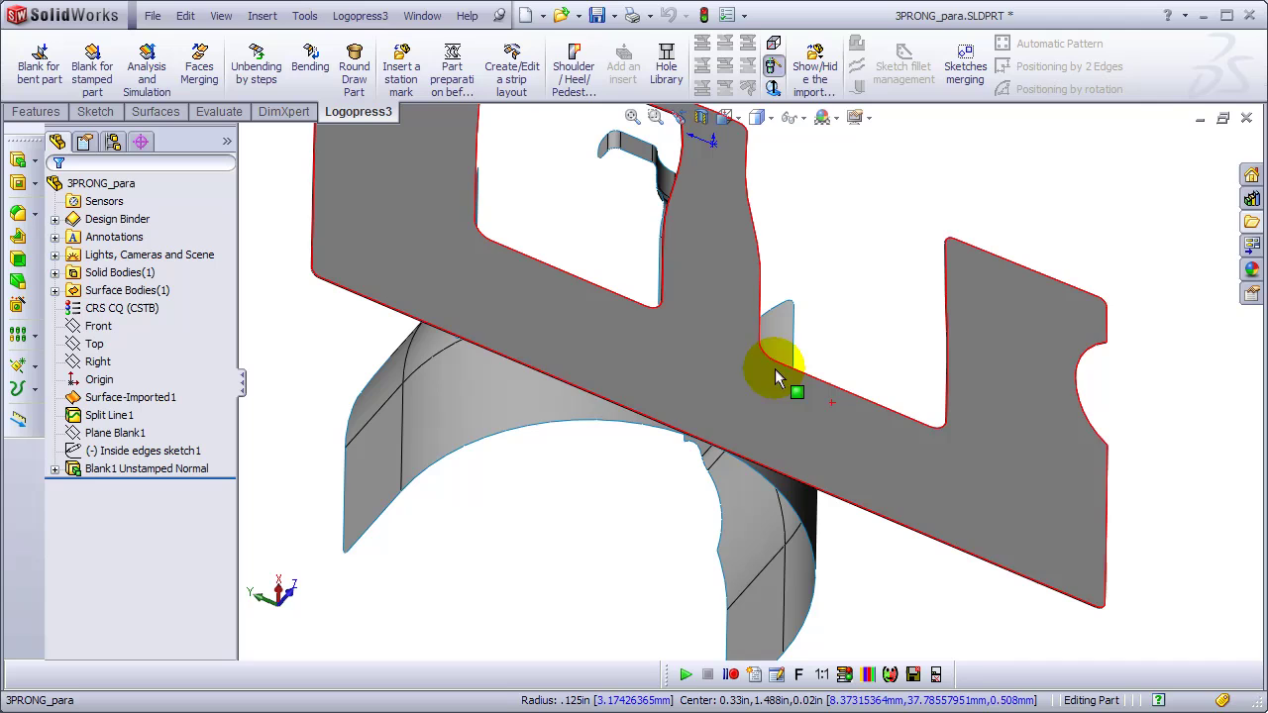
pyautogui.click(524, 368)
pyautogui.moveTo(529, 376); pyautogui.dragTo(832, 359, button='middle')
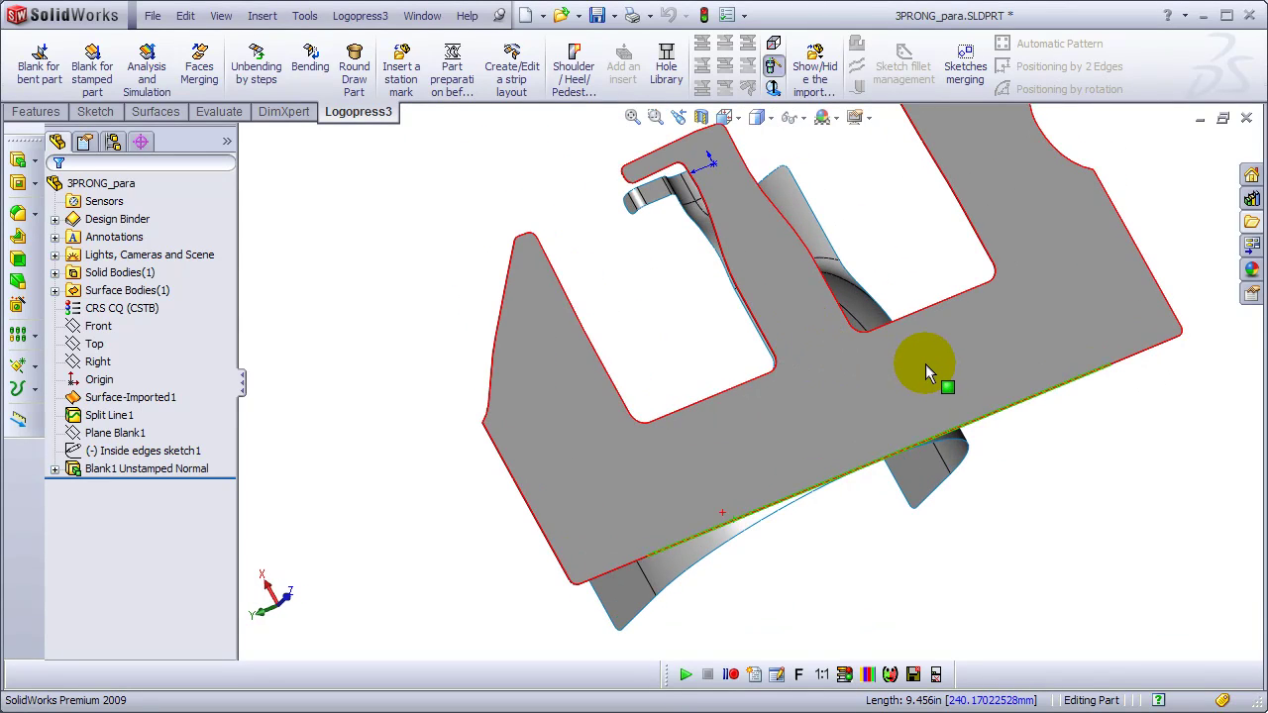
pyautogui.click(100, 363)
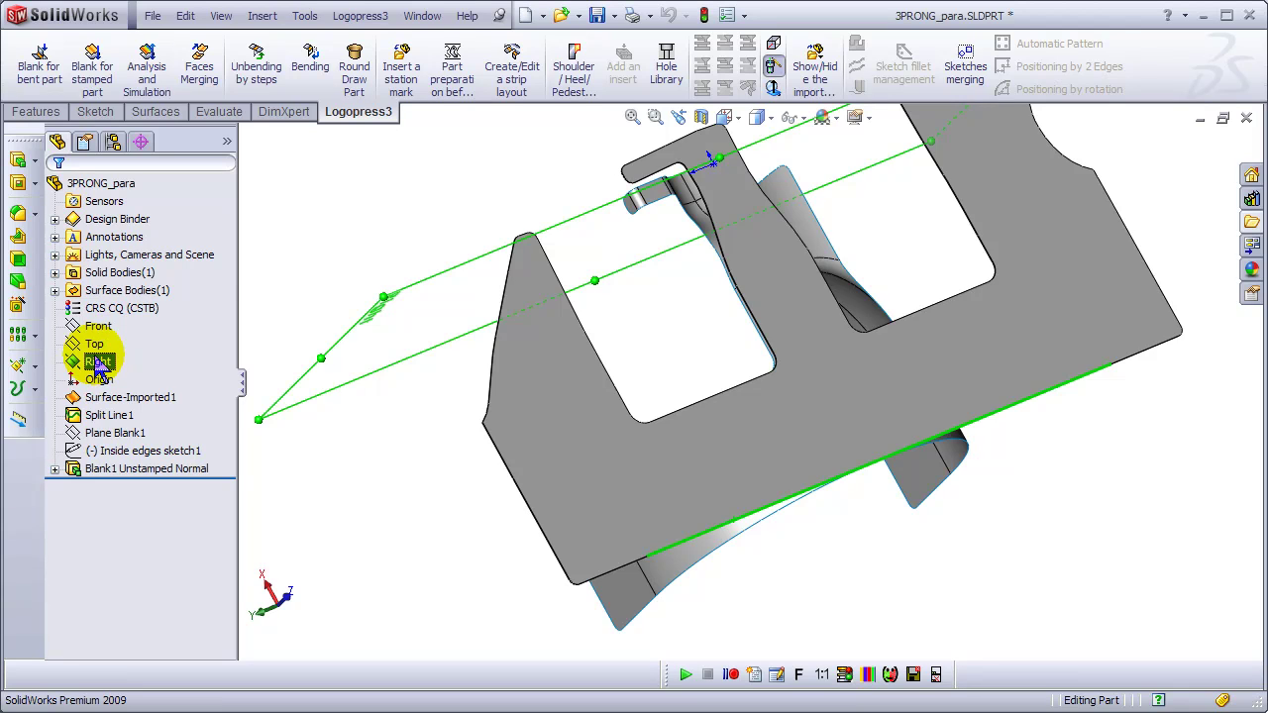
pyautogui.moveTo(419, 275); pyautogui.dragTo(540, 294)
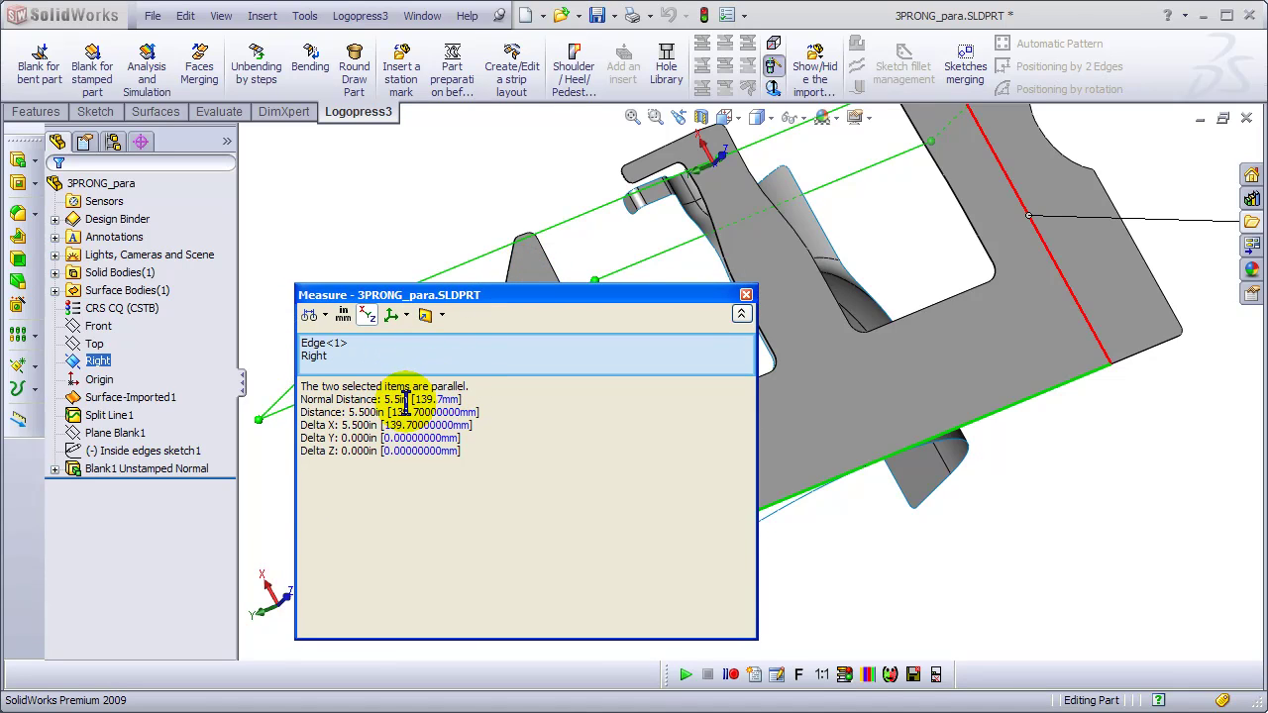
pyautogui.moveTo(435, 295); pyautogui.dragTo(222, 93)
# Step: Examine how the blank's straight base edge lines up with the formed part beneath it, and close the measurement
pyautogui.moveTo(997, 430); pyautogui.dragTo(957, 425, button='middle')
pyautogui.scroll(-3, 926, 445)
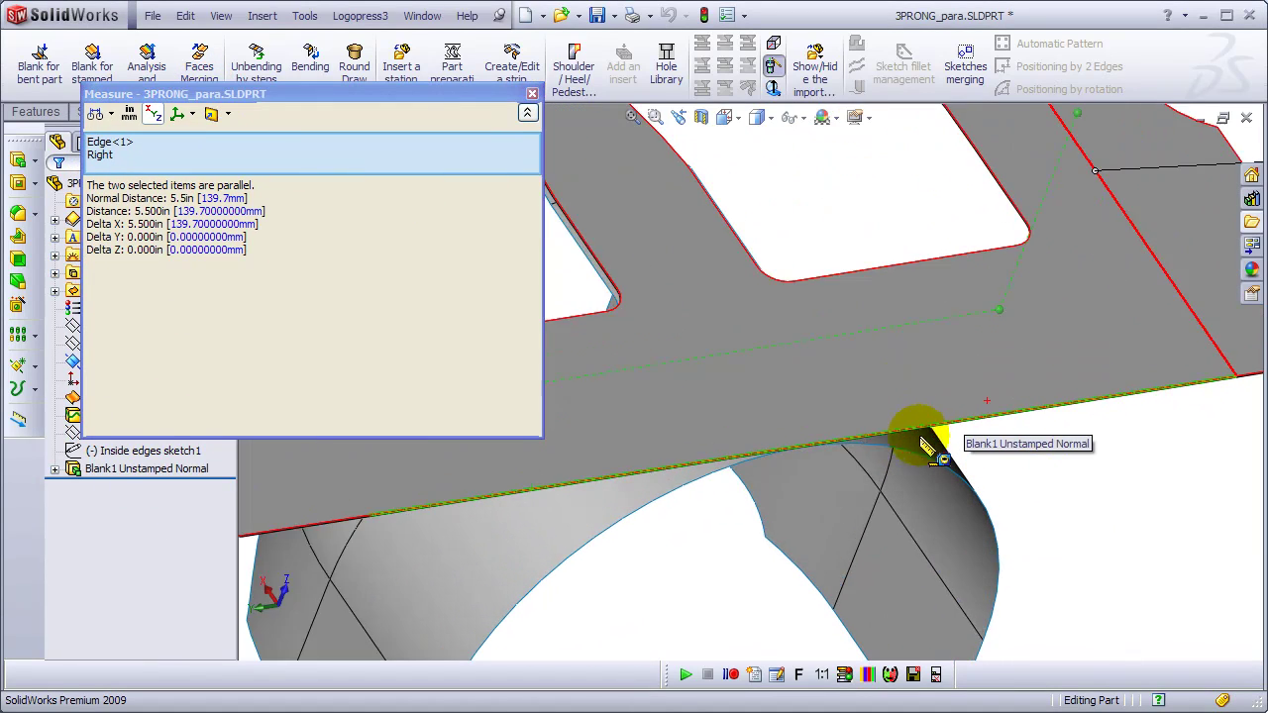
pyautogui.scroll(-1, 927, 446)
pyautogui.scroll(1, 679, 466)
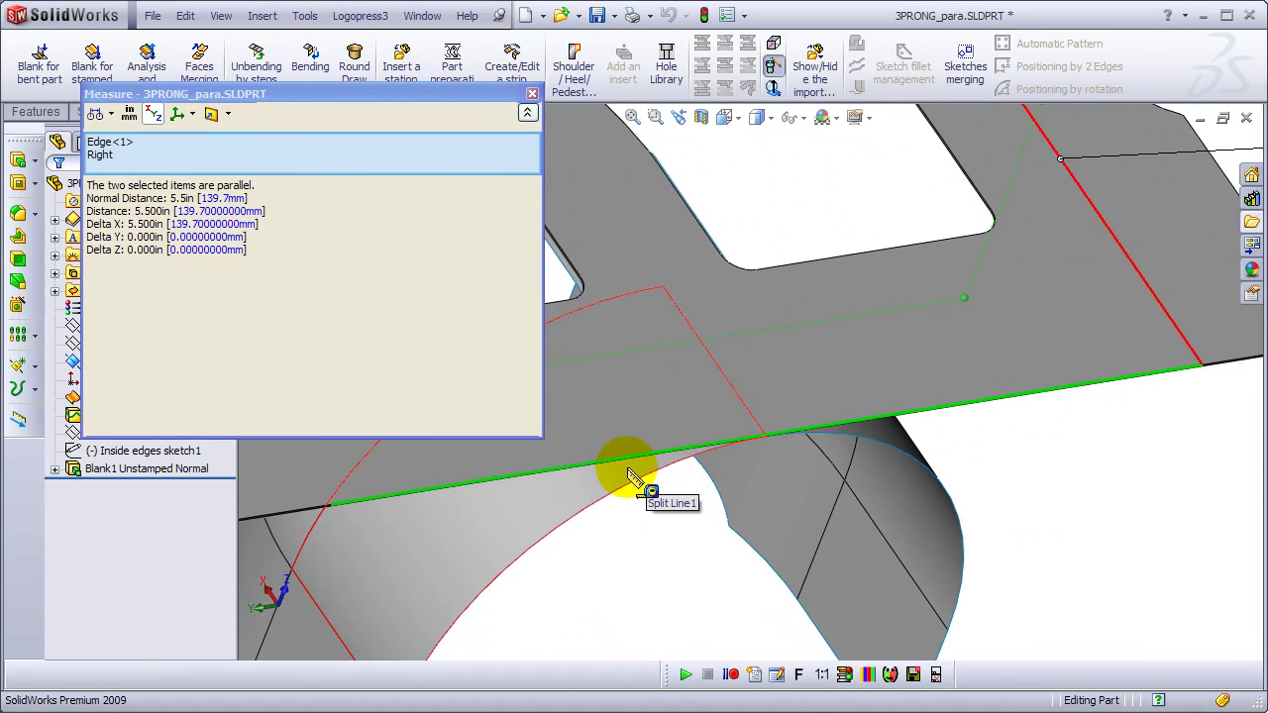
pyautogui.scroll(2, 630, 466)
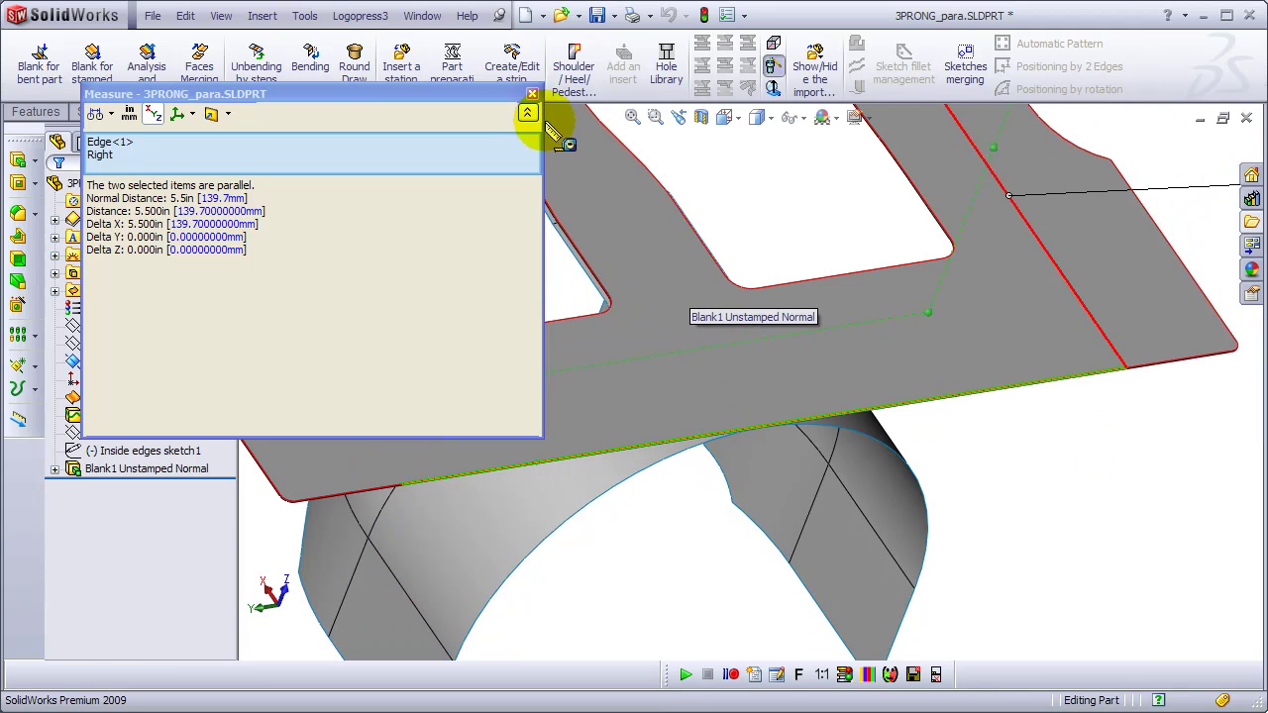
pyautogui.click(532, 95)
pyautogui.moveTo(680, 249); pyautogui.dragTo(621, 339, button='middle')
pyautogui.scroll(-1, 597, 312)
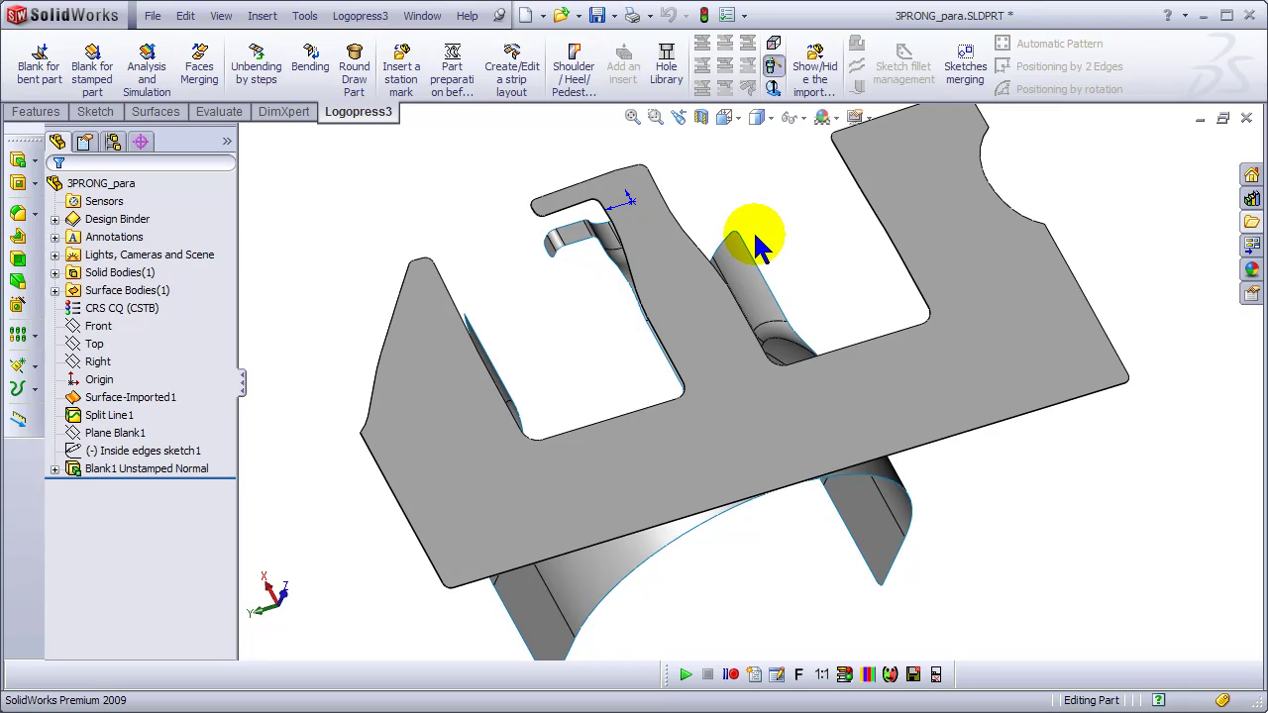